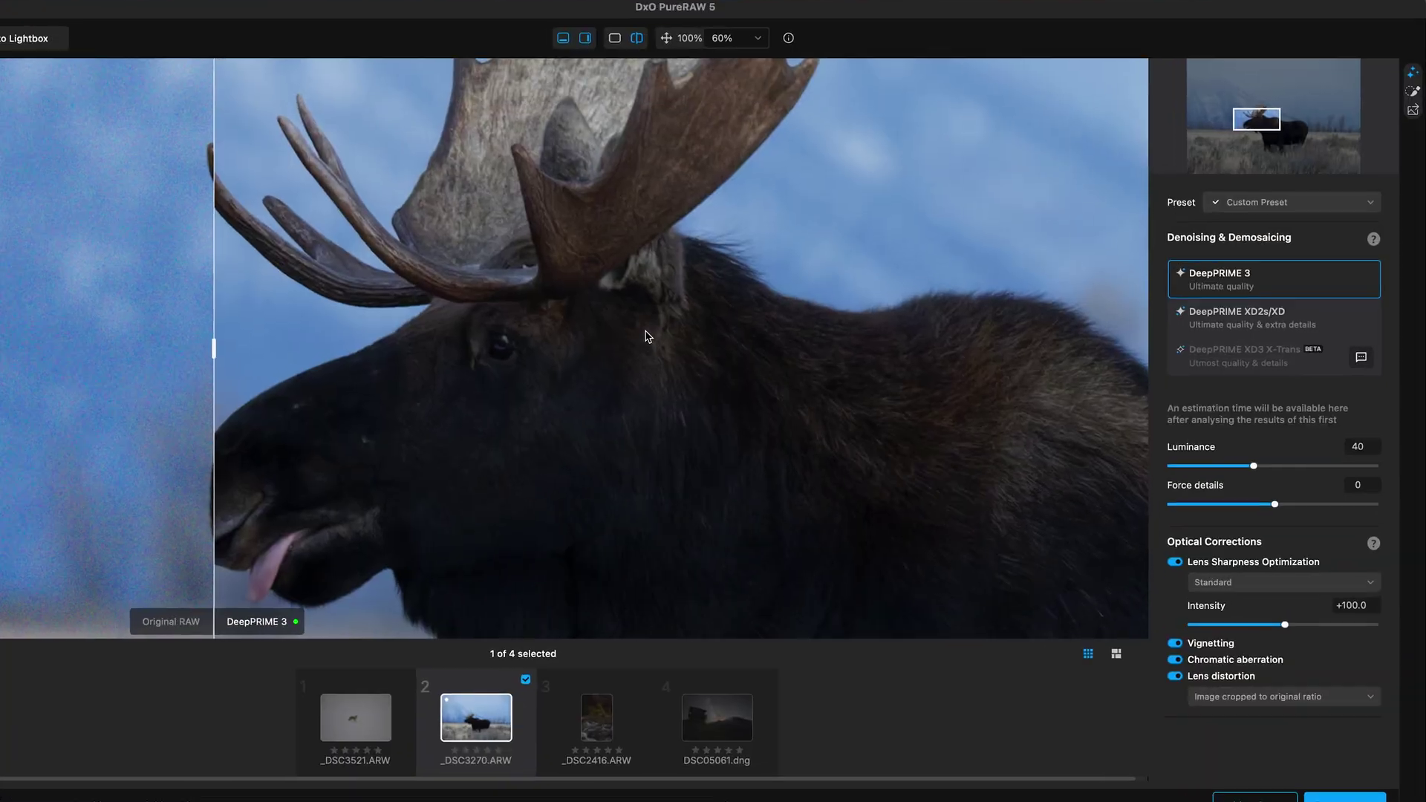
- Sweep the Original RAW/DeepPRIME 3 split line across the moose to compare the denoising
{"action": "left_click_drag", "start_coordinate": [213, 347], "coordinate": [981, 353]}
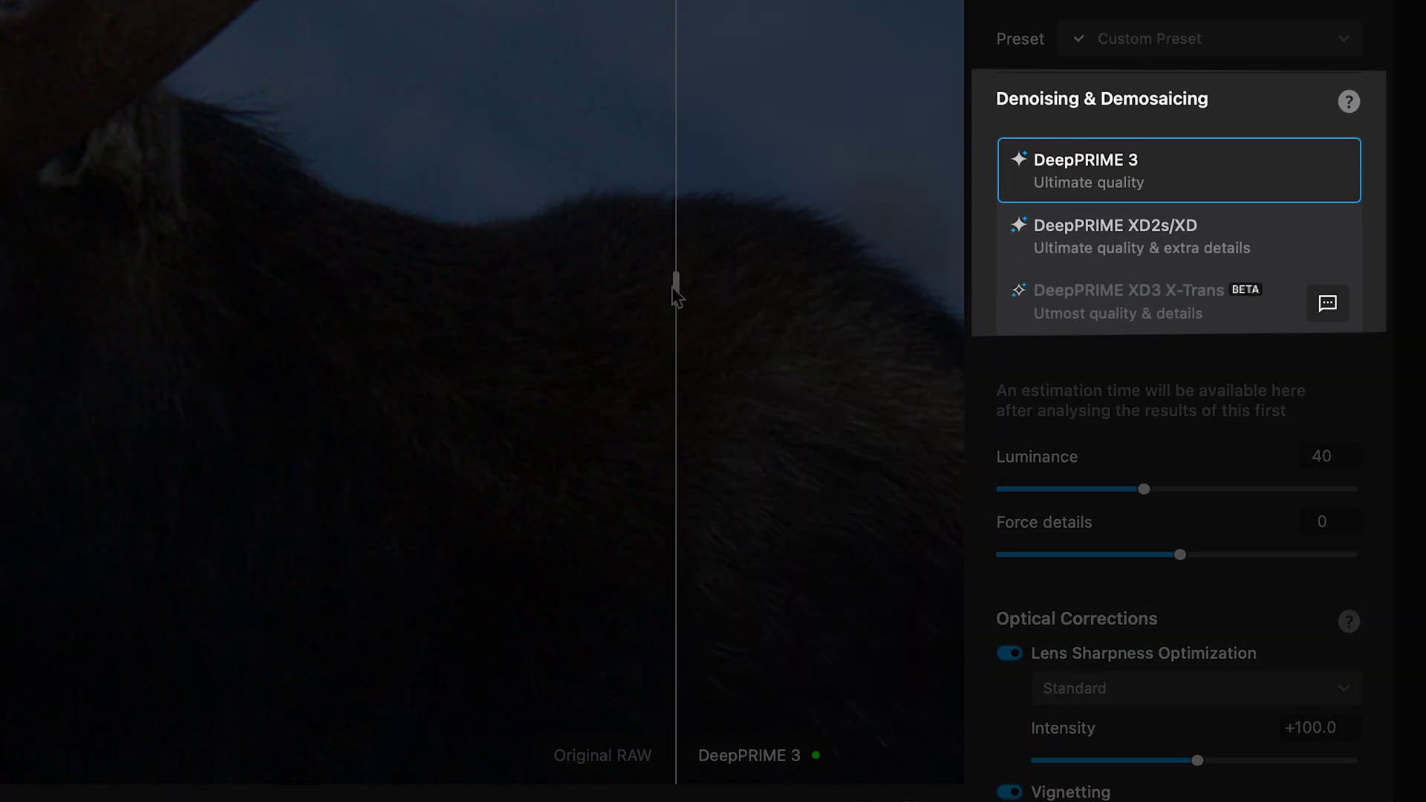
{"action": "left_click_drag", "start_coordinate": [673, 289], "coordinate": [552, 312]}
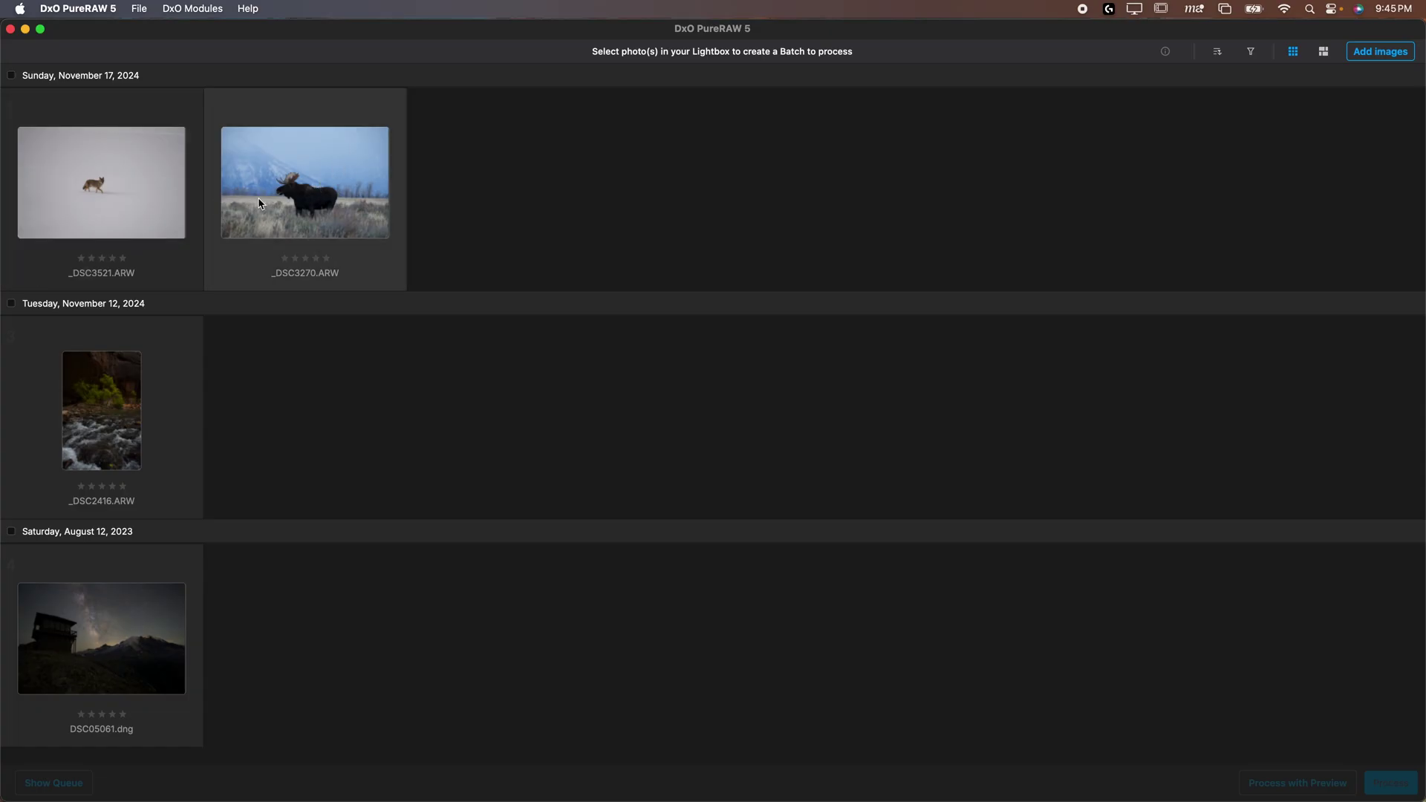
- Load _DSC3270.ARW into the denoising preview, zoom in, and nudge the original/DeepPRIME 3 divider
{"action": "double_click", "coordinate": [291, 197]}
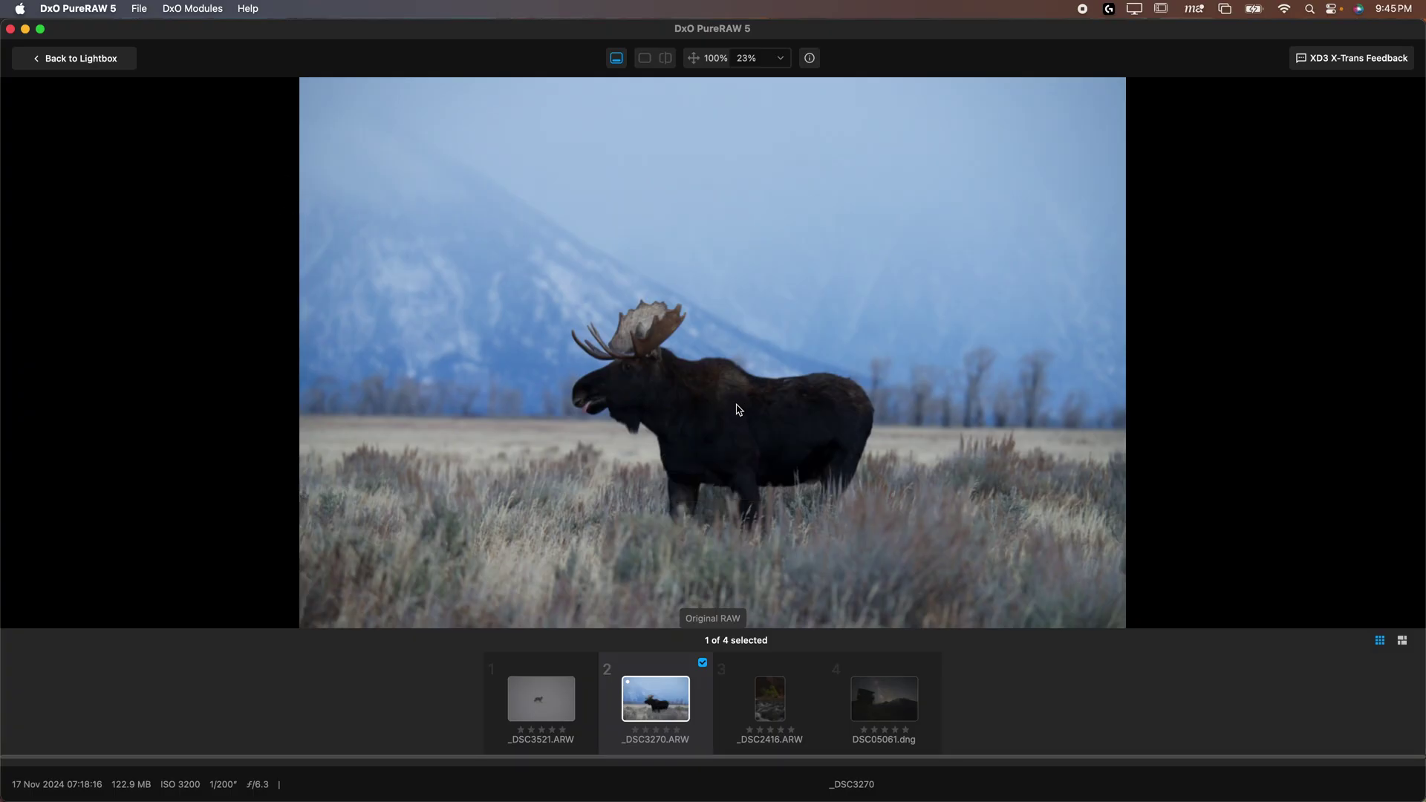
{"action": "left_click", "coordinate": [92, 61]}
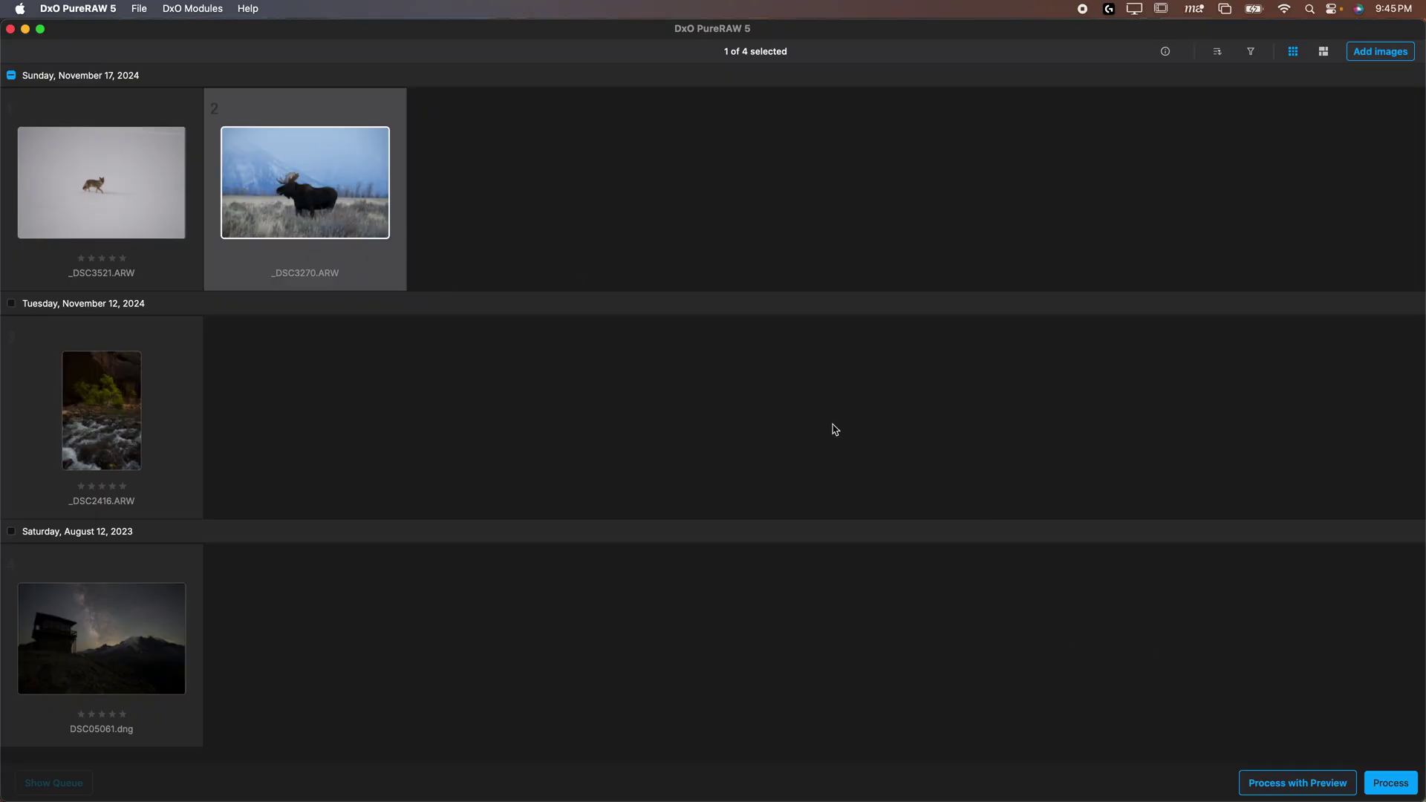
{"action": "left_click", "coordinate": [1300, 790]}
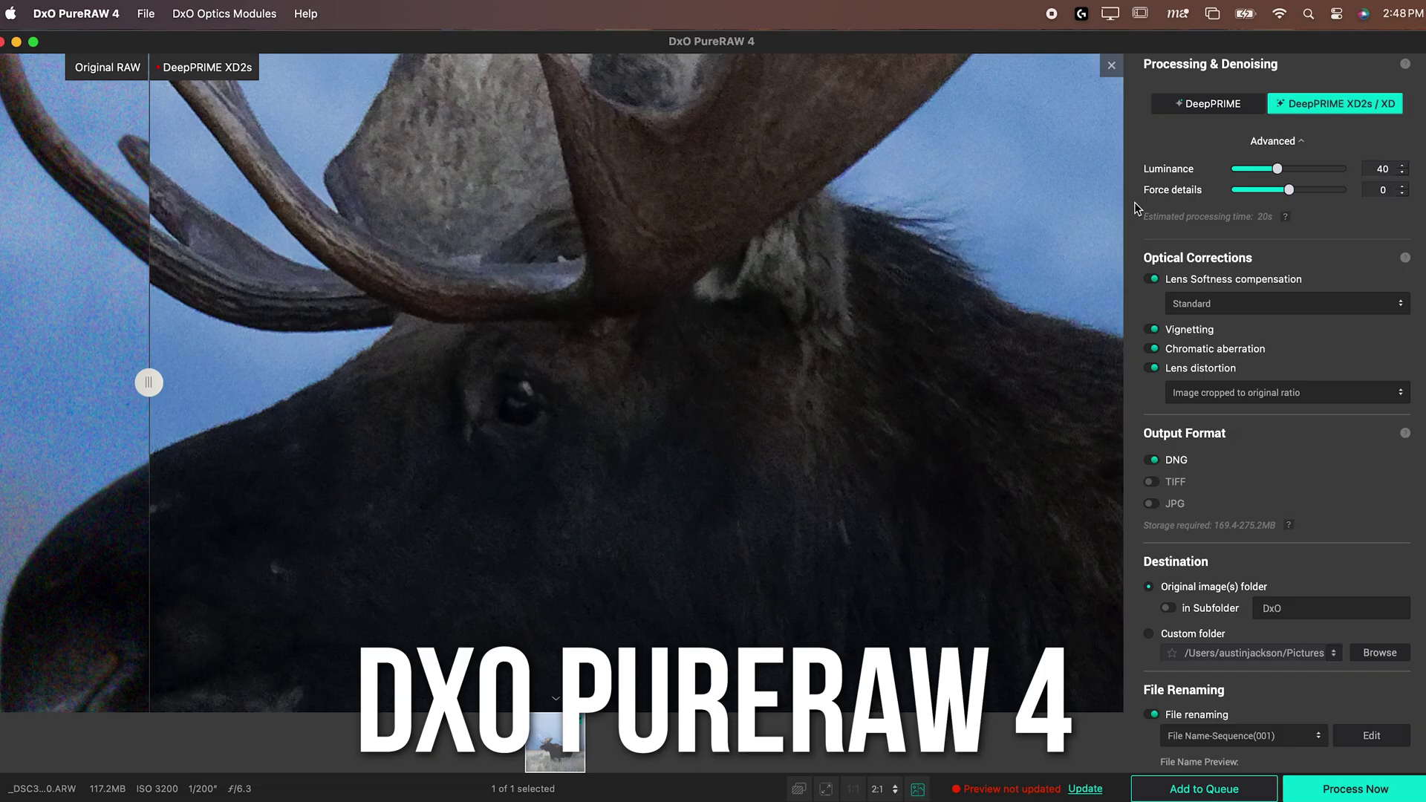
{"action": "scroll", "coordinate": [1135, 209], "scroll_direction": "down", "scroll_amount": 5}
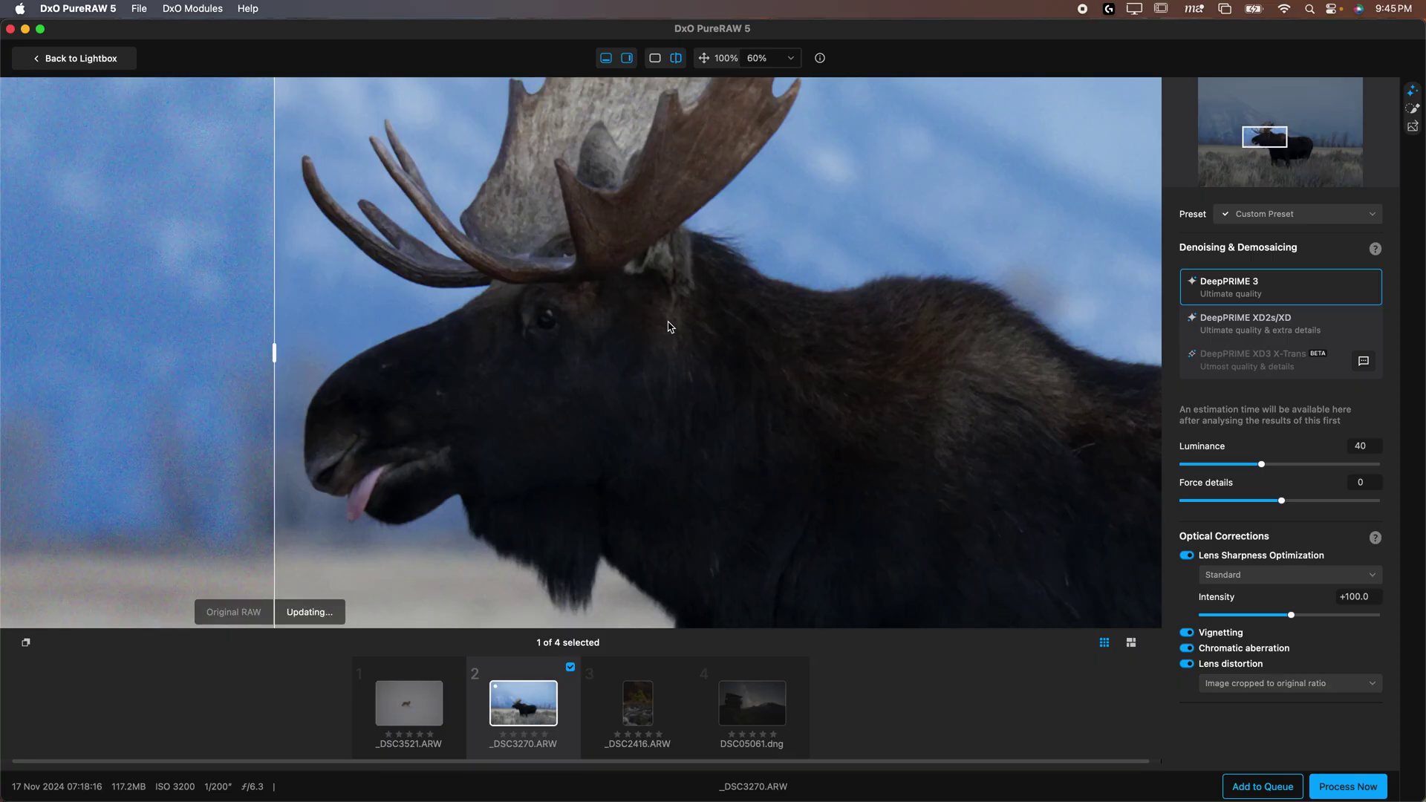
{"action": "scroll", "coordinate": [676, 330], "scroll_direction": "up", "scroll_amount": 2}
{"action": "mouse_move", "coordinate": [275, 353]}
{"action": "left_mouse_down"}
{"action": "mouse_move", "coordinate": [1024, 350]}
{"action": "mouse_move", "coordinate": [301, 353]}
{"action": "left_mouse_up"}
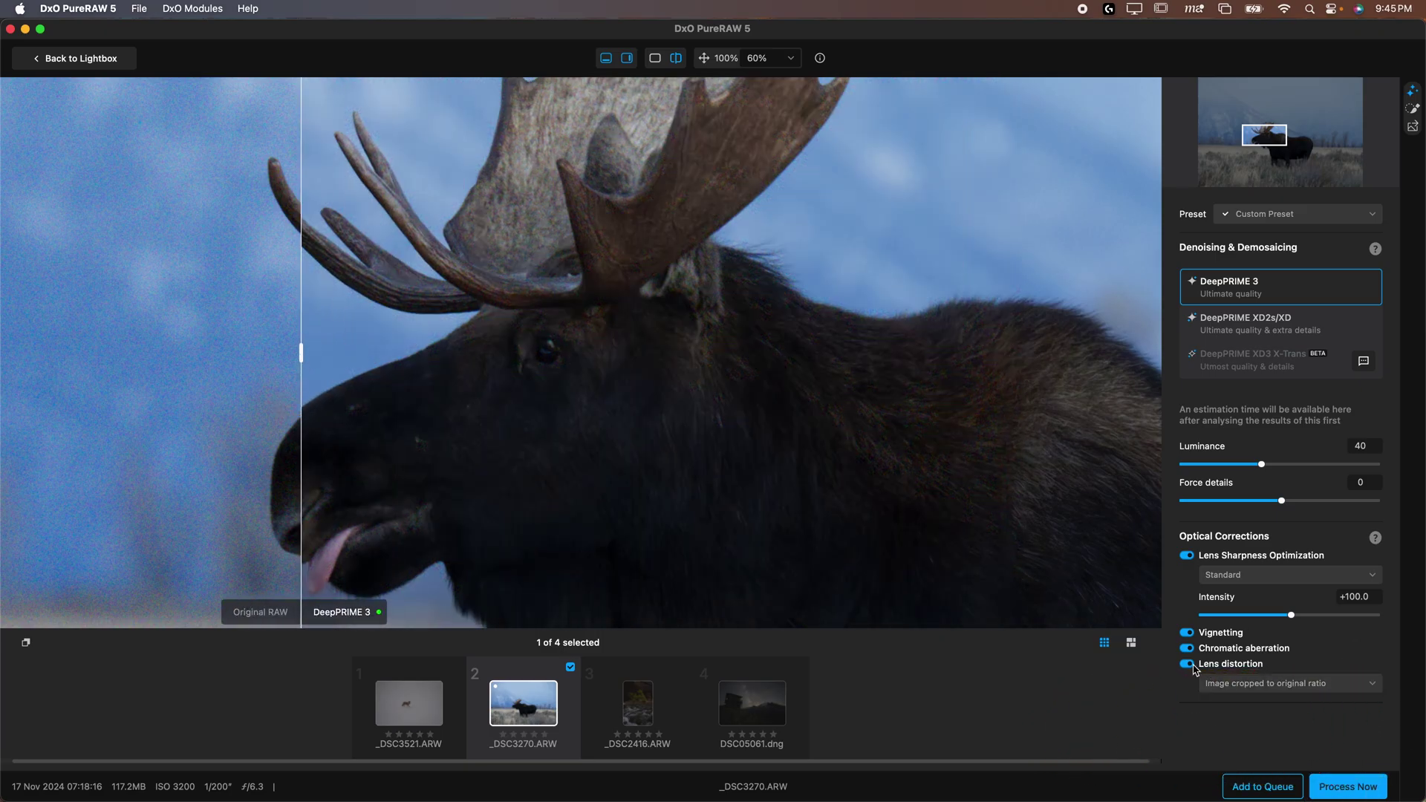
{"action": "left_click", "coordinate": [1187, 664]}
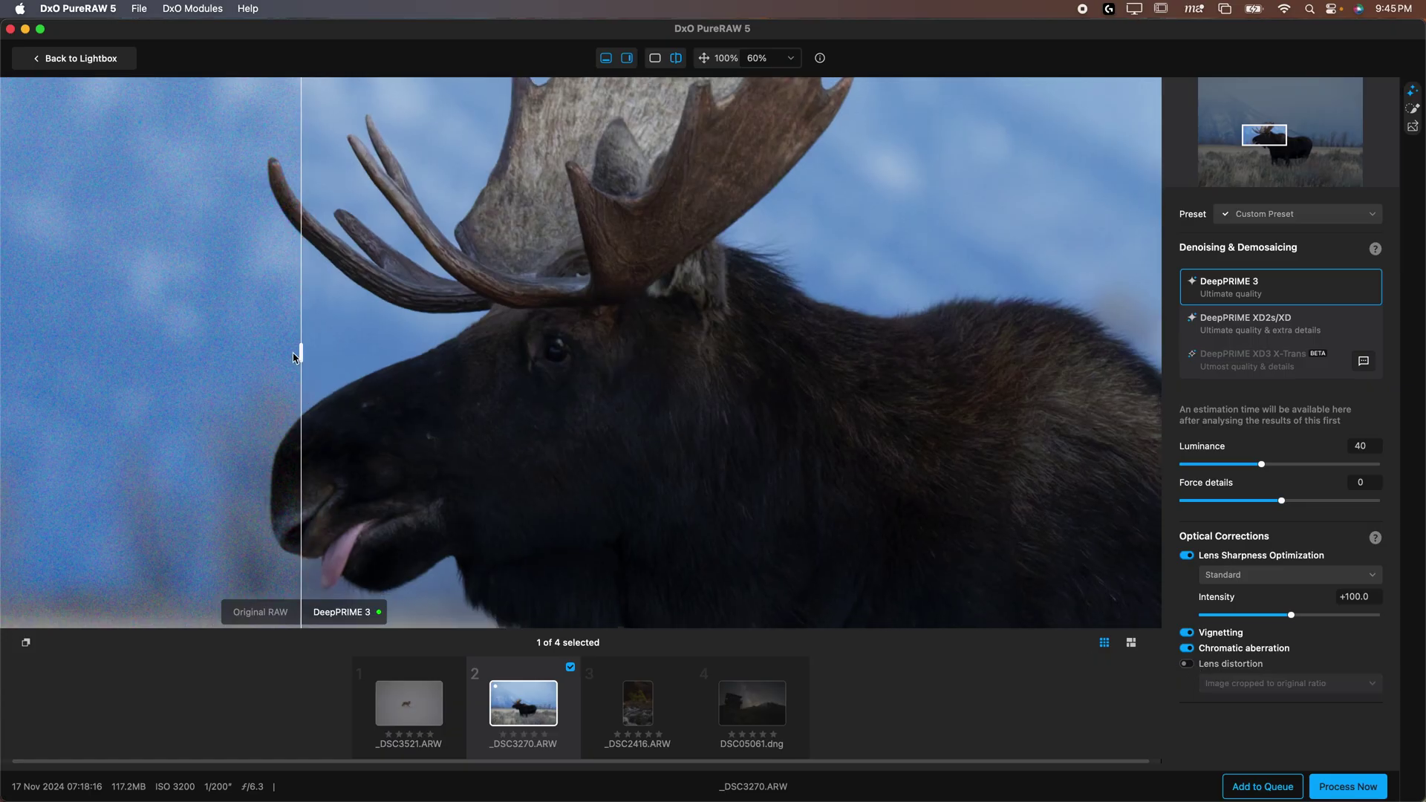
{"action": "left_click_drag", "start_coordinate": [303, 354], "coordinate": [255, 394]}
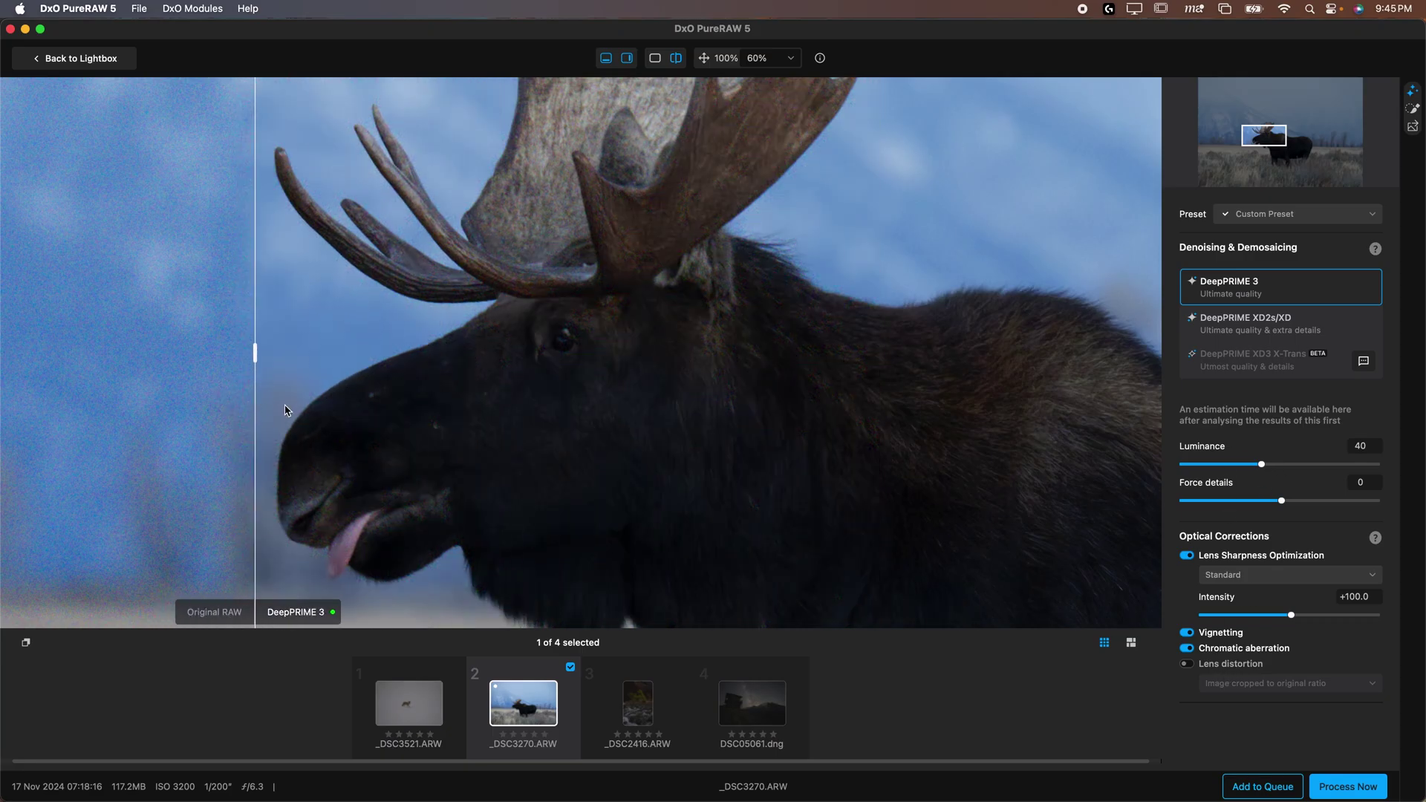
{"action": "left_click", "coordinate": [1188, 664]}
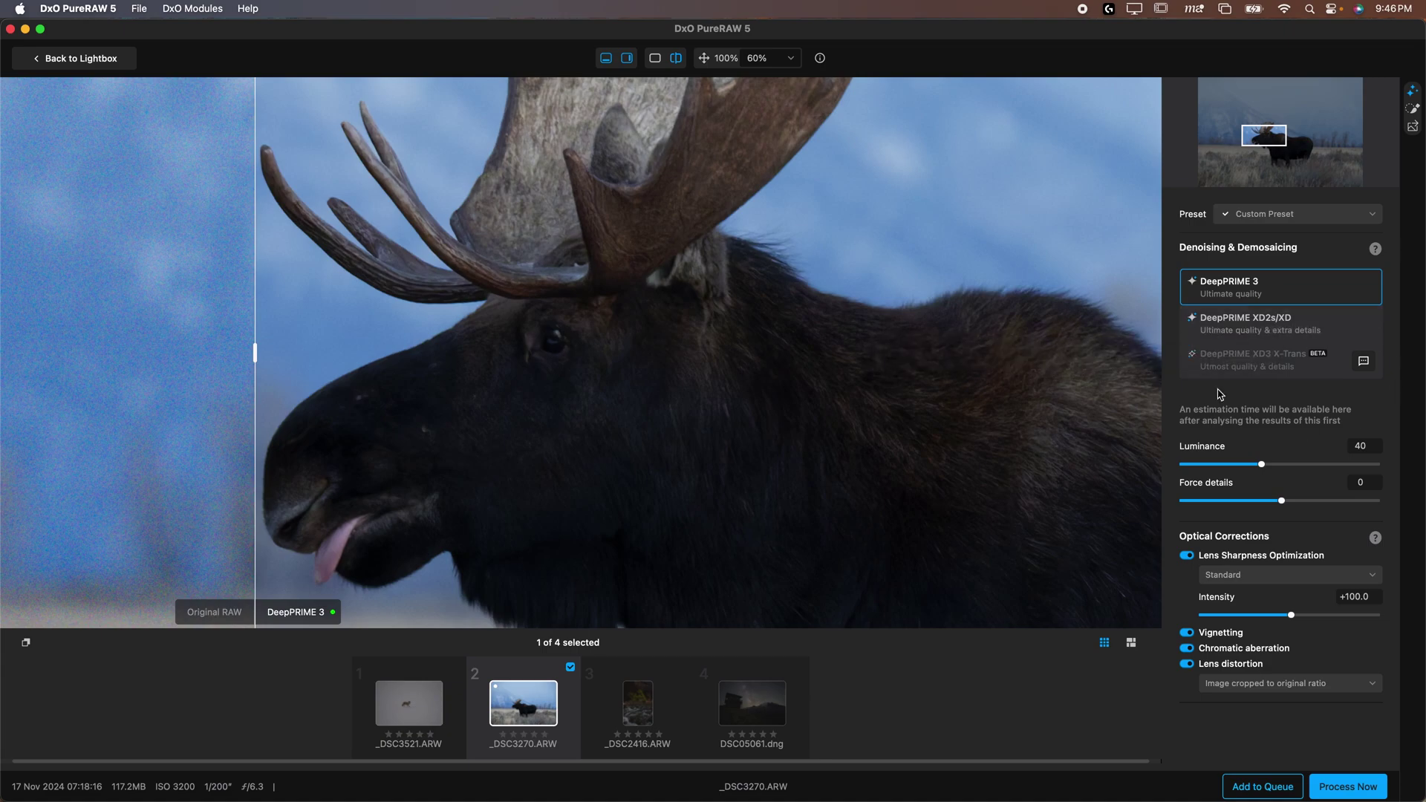
{"action": "mouse_move", "coordinate": [1257, 367]}
{"action": "scroll", "coordinate": [585, 360], "scroll_direction": "up", "scroll_amount": 4}
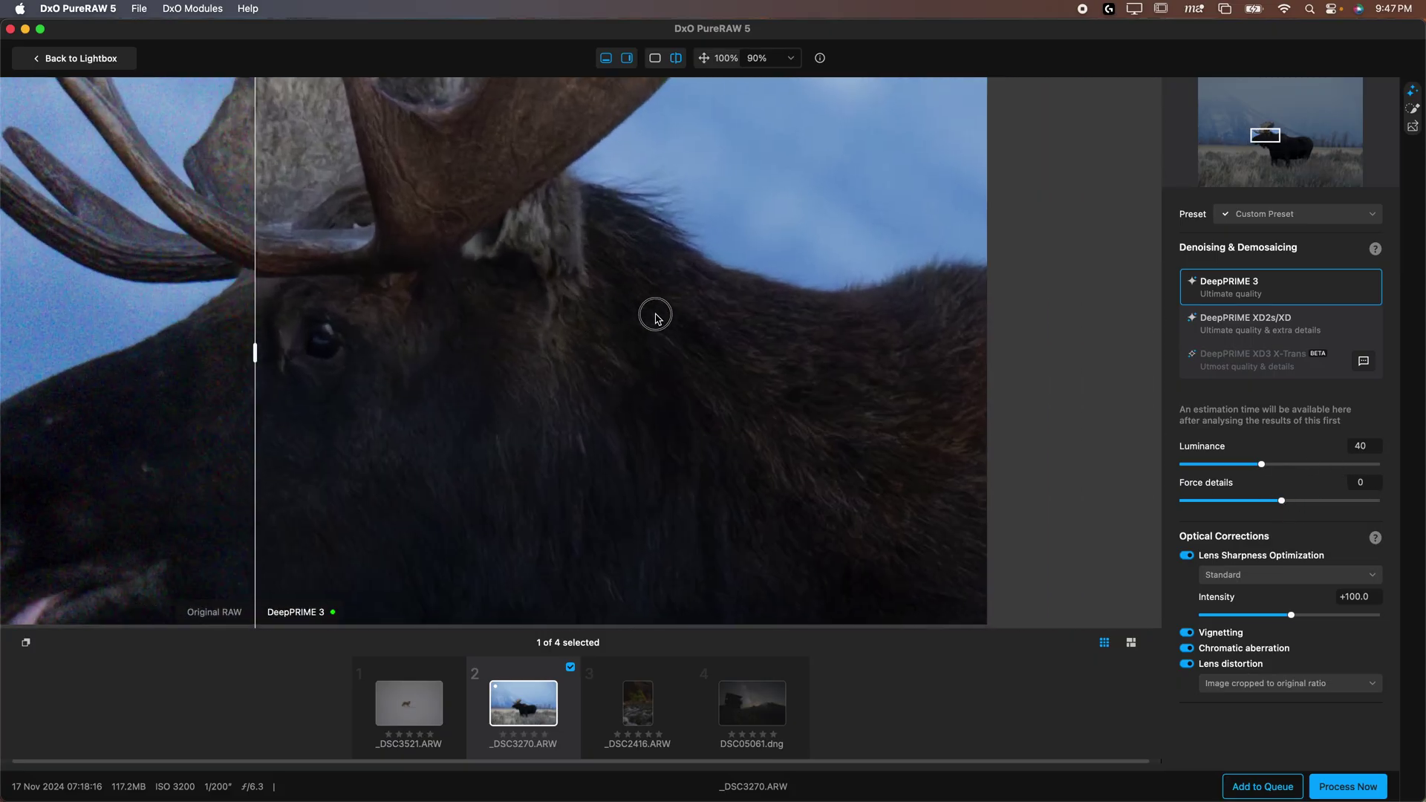
- Try Luminance at 100 and 0, settle on 40, and turn lens distortion correction off
{"action": "left_click_drag", "start_coordinate": [655, 315], "coordinate": [749, 351]}
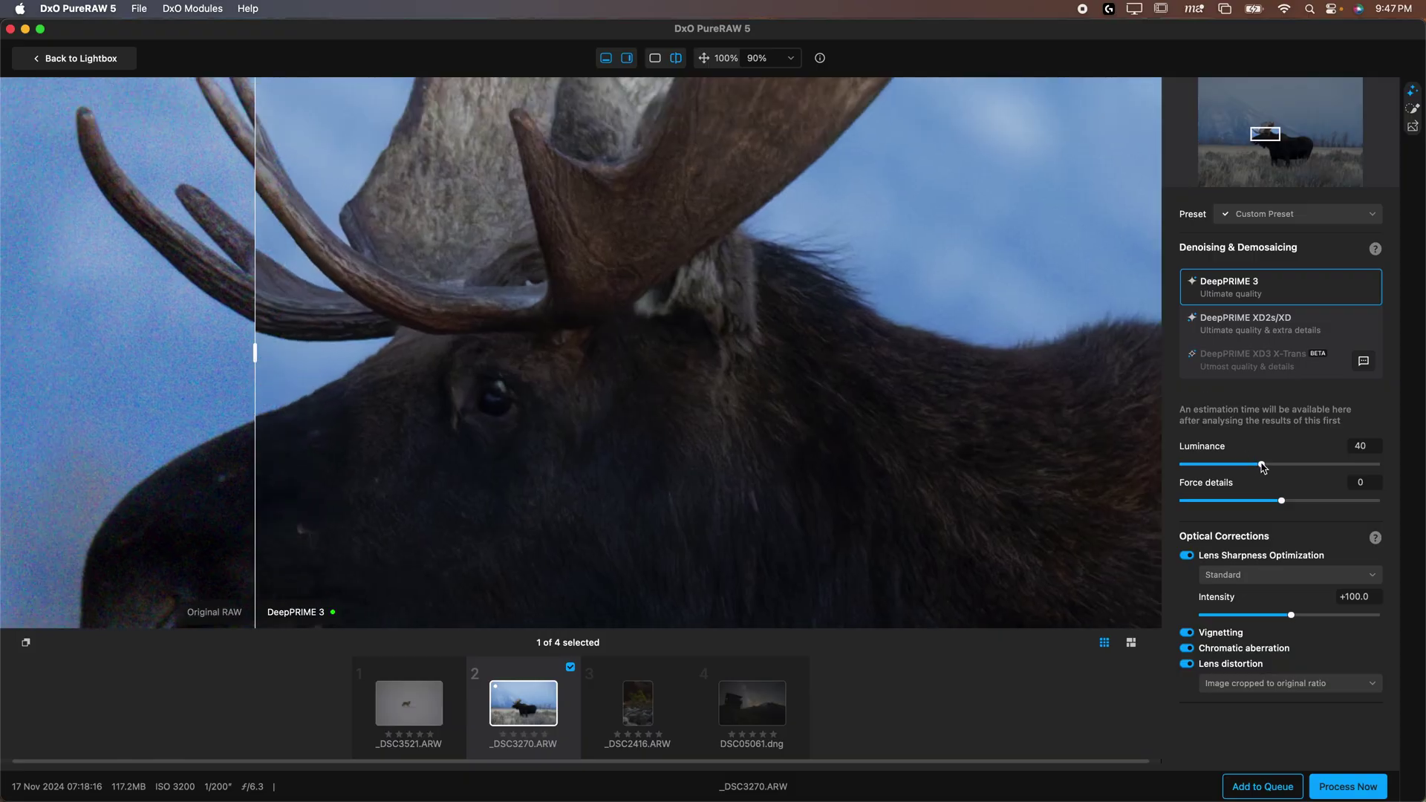
{"action": "left_click_drag", "start_coordinate": [1262, 465], "coordinate": [1423, 490]}
{"action": "left_click_drag", "start_coordinate": [255, 354], "coordinate": [334, 366]}
{"action": "left_click", "coordinate": [1188, 665]}
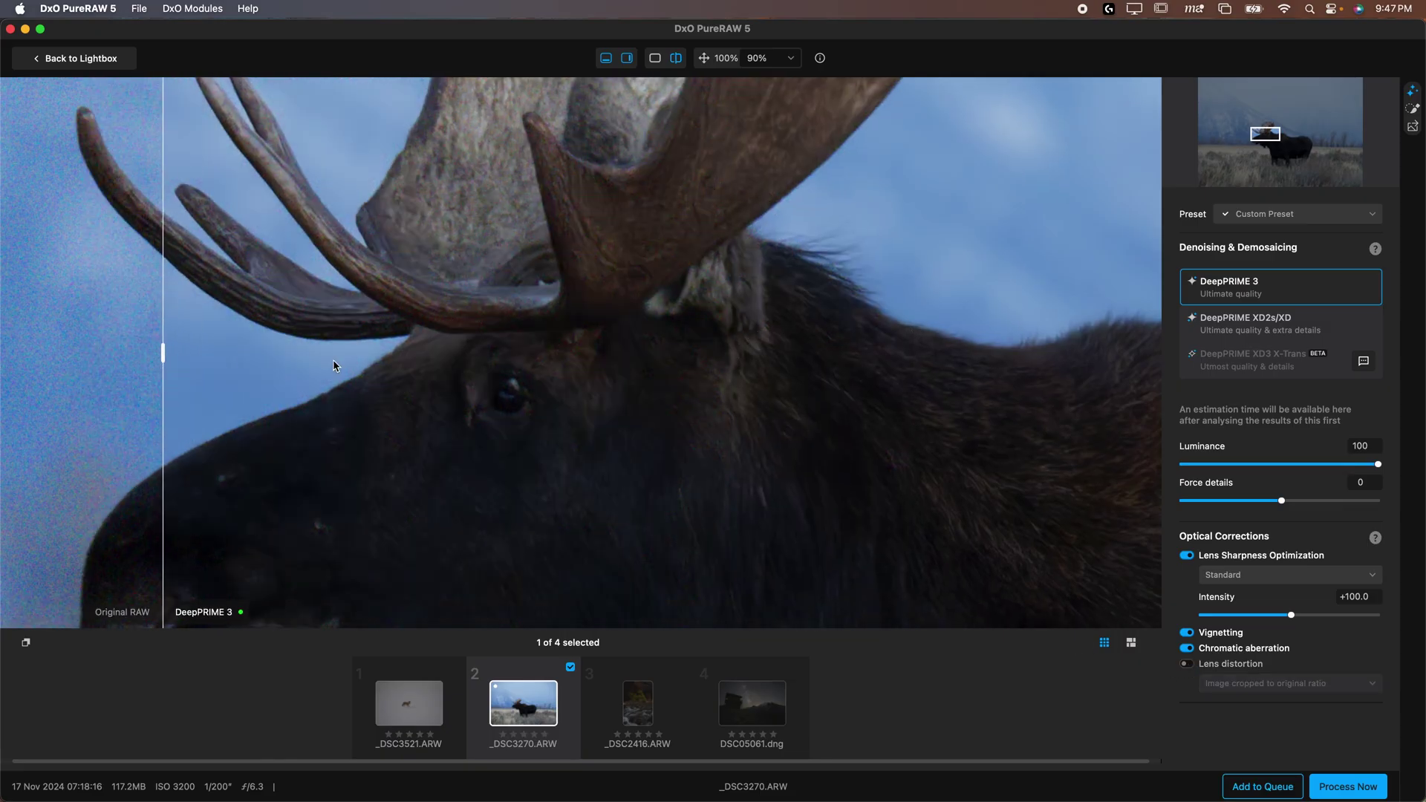
{"action": "left_click_drag", "start_coordinate": [1267, 468], "coordinate": [1018, 465]}
{"action": "left_click_drag", "start_coordinate": [159, 355], "coordinate": [978, 298]}
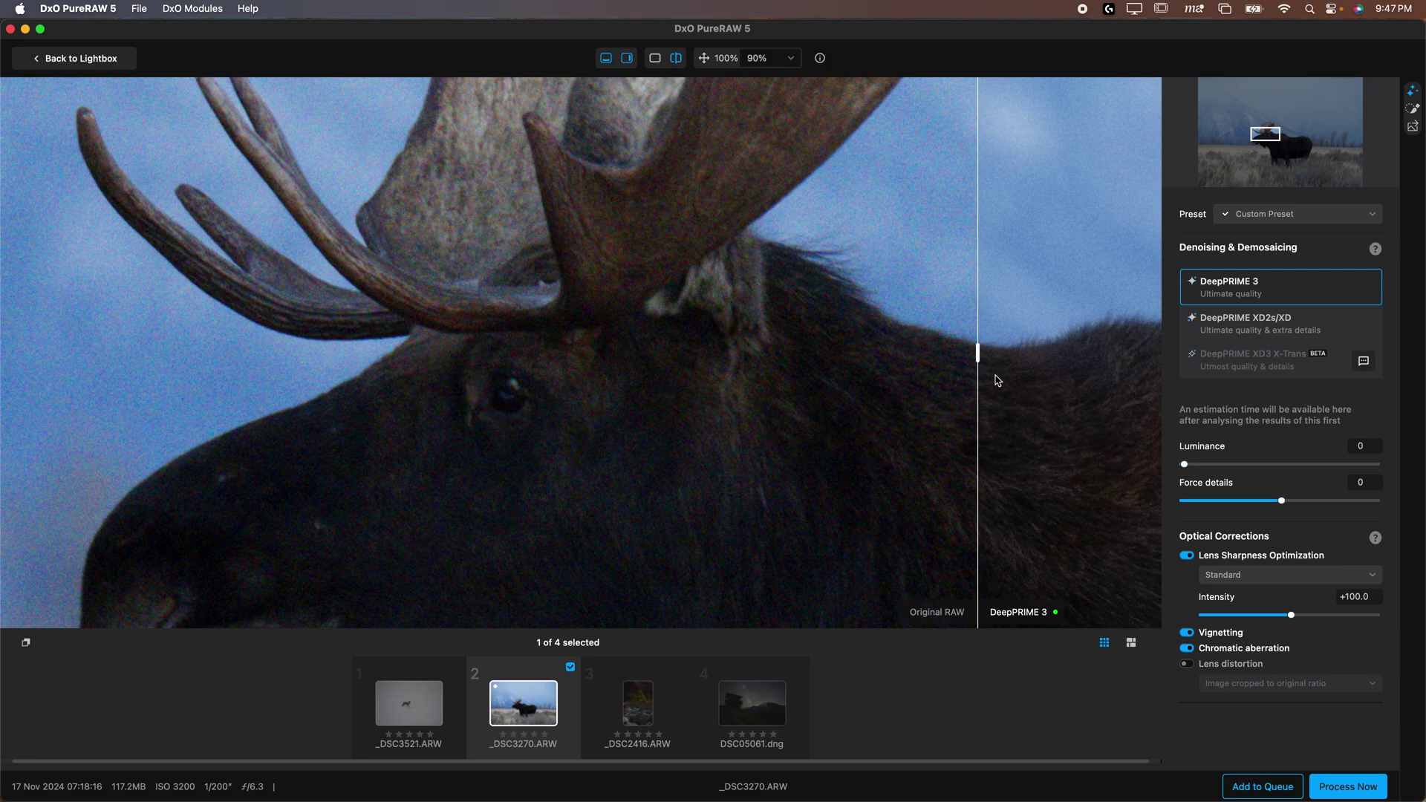
{"action": "left_click_drag", "start_coordinate": [976, 353], "coordinate": [421, 343]}
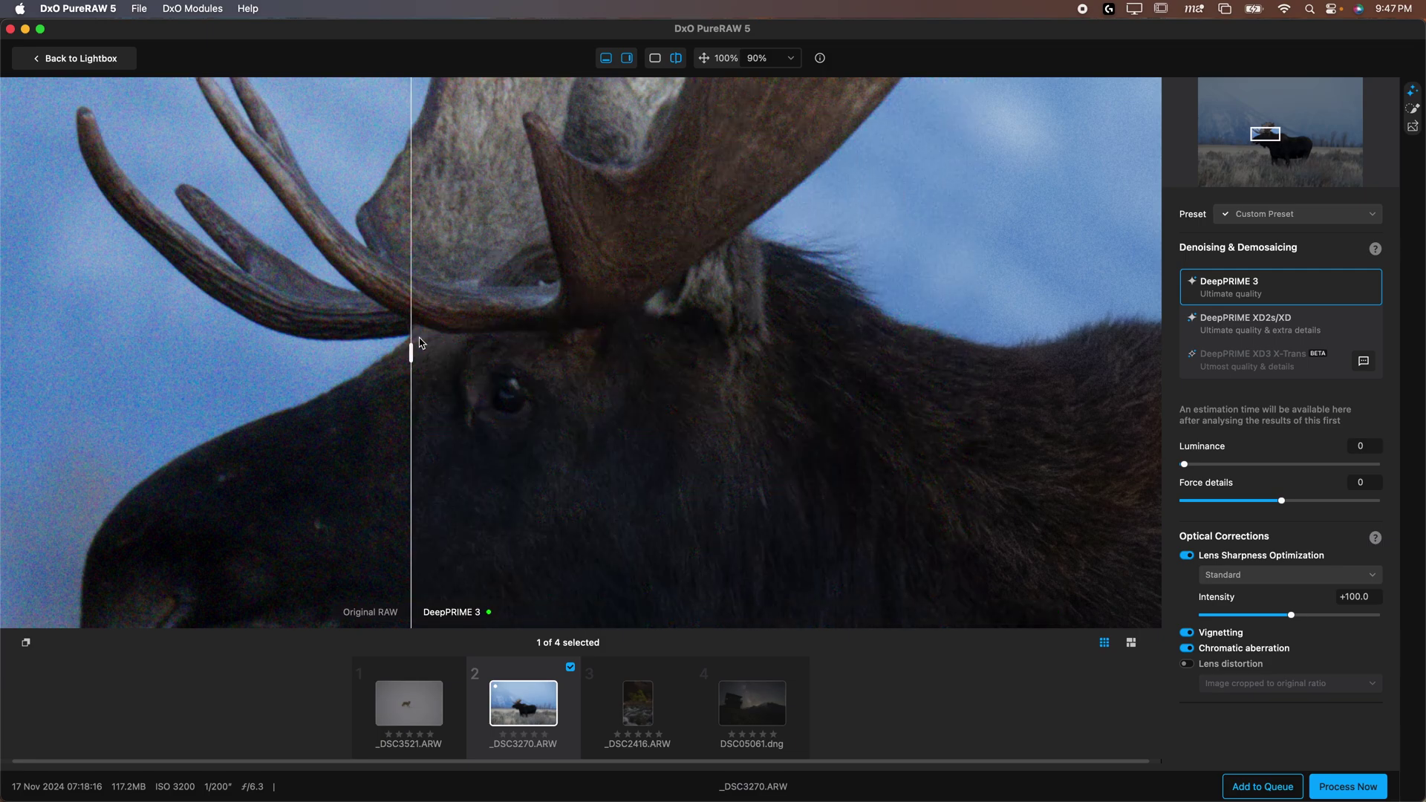
{"action": "left_click_drag", "start_coordinate": [1189, 468], "coordinate": [1262, 471]}
- Test Force details at -100 and 100, then settle it at 19
{"action": "left_click_drag", "start_coordinate": [1025, 424], "coordinate": [745, 354]}
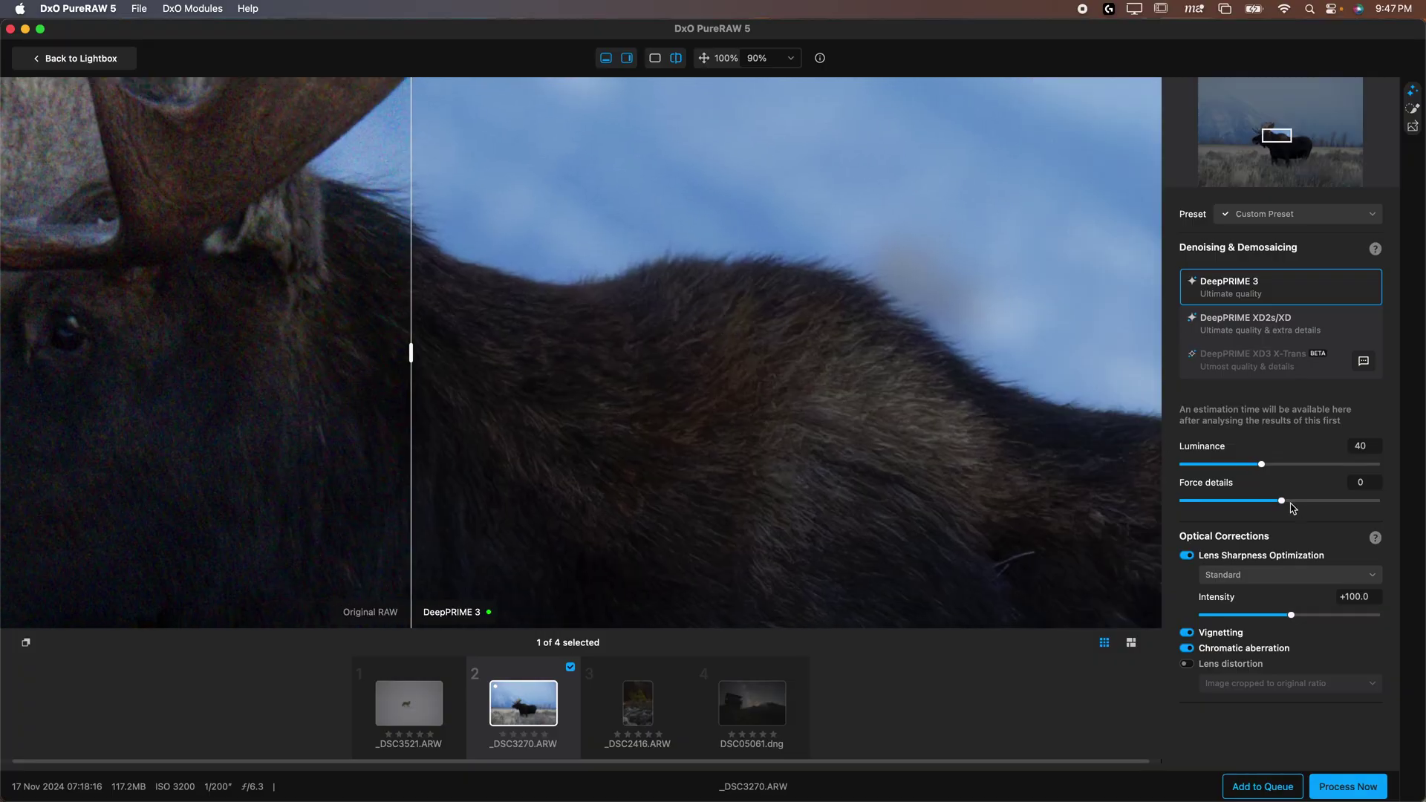
{"action": "left_click_drag", "start_coordinate": [1281, 501], "coordinate": [1148, 502]}
{"action": "scroll", "coordinate": [888, 388], "scroll_direction": "down", "scroll_amount": 3}
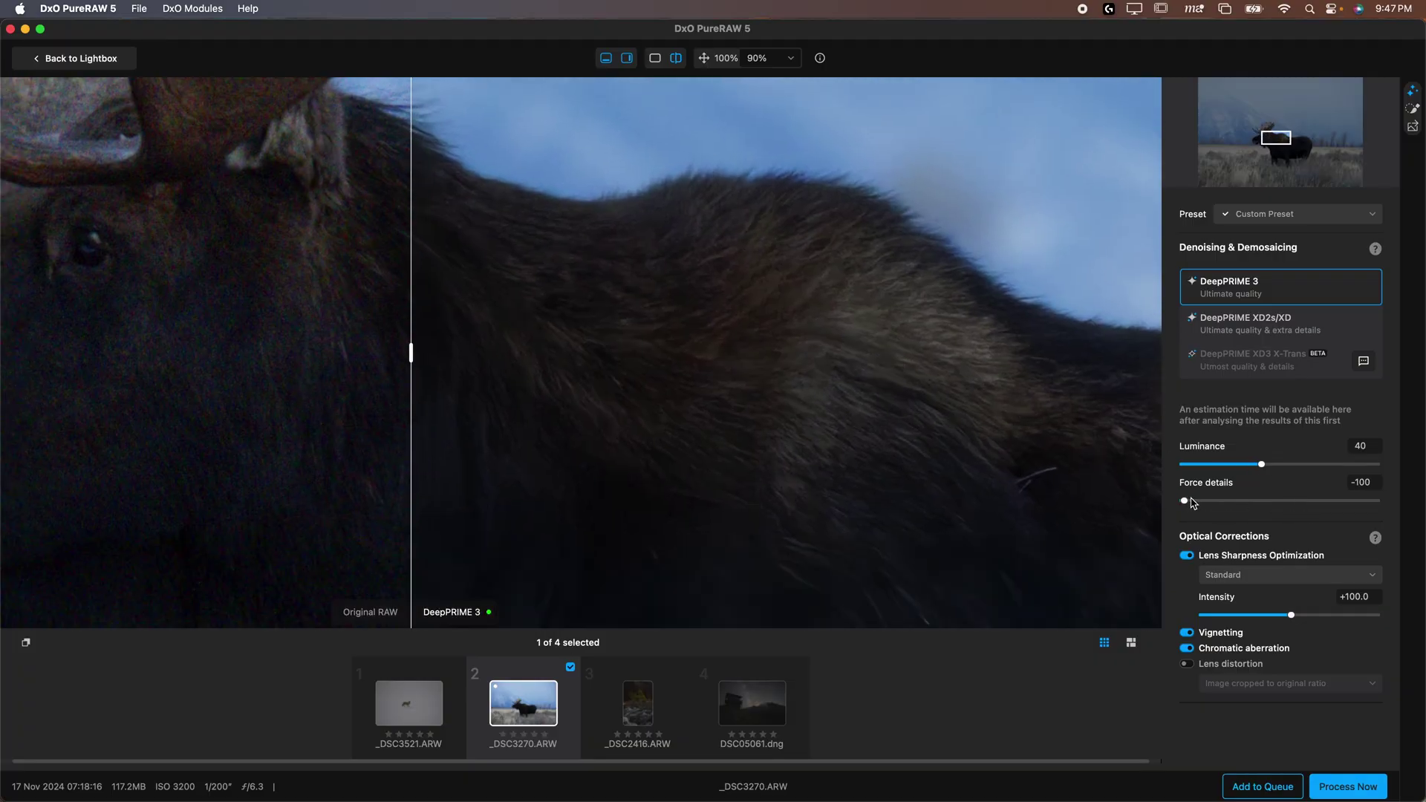
{"action": "left_click_drag", "start_coordinate": [1186, 503], "coordinate": [1422, 479]}
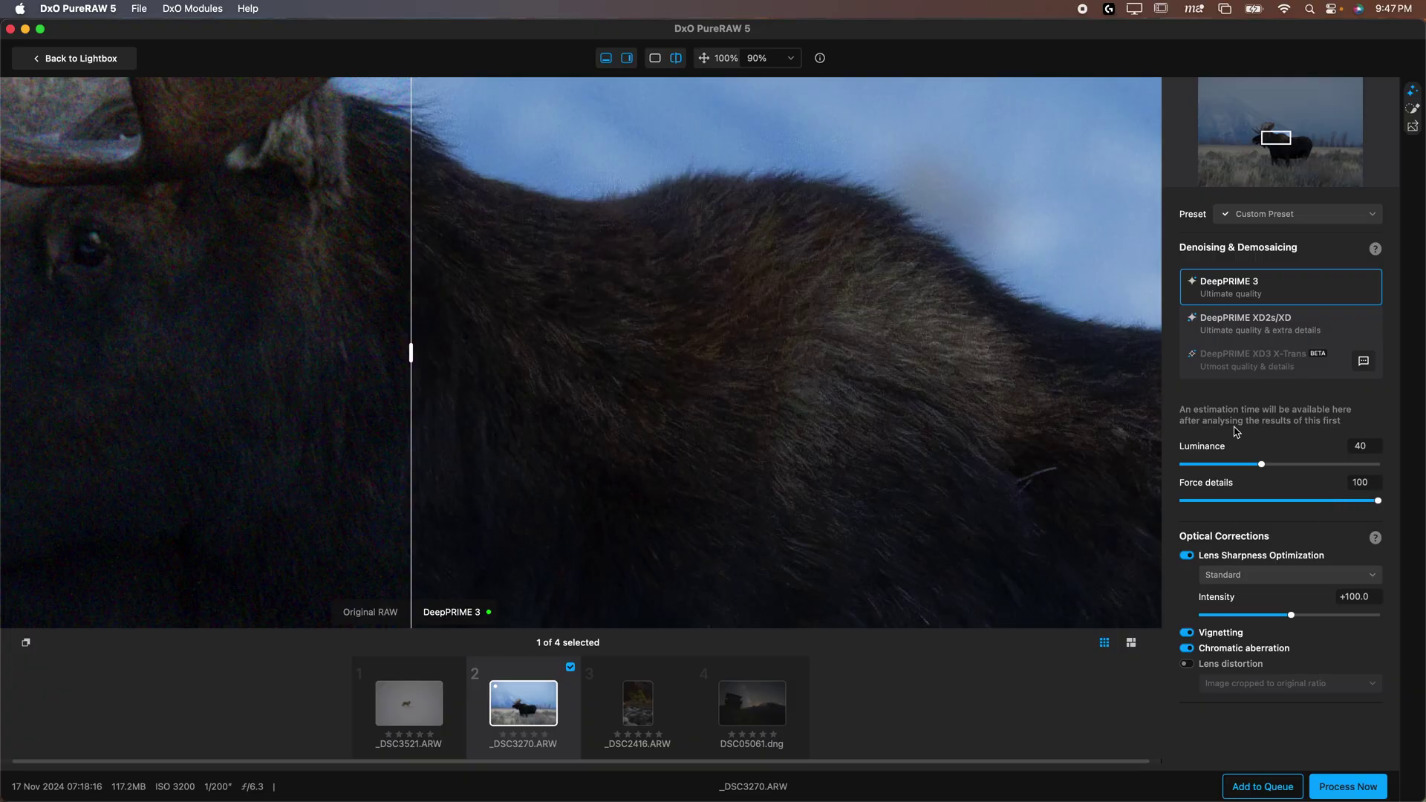
{"action": "left_click_drag", "start_coordinate": [862, 233], "coordinate": [881, 389]}
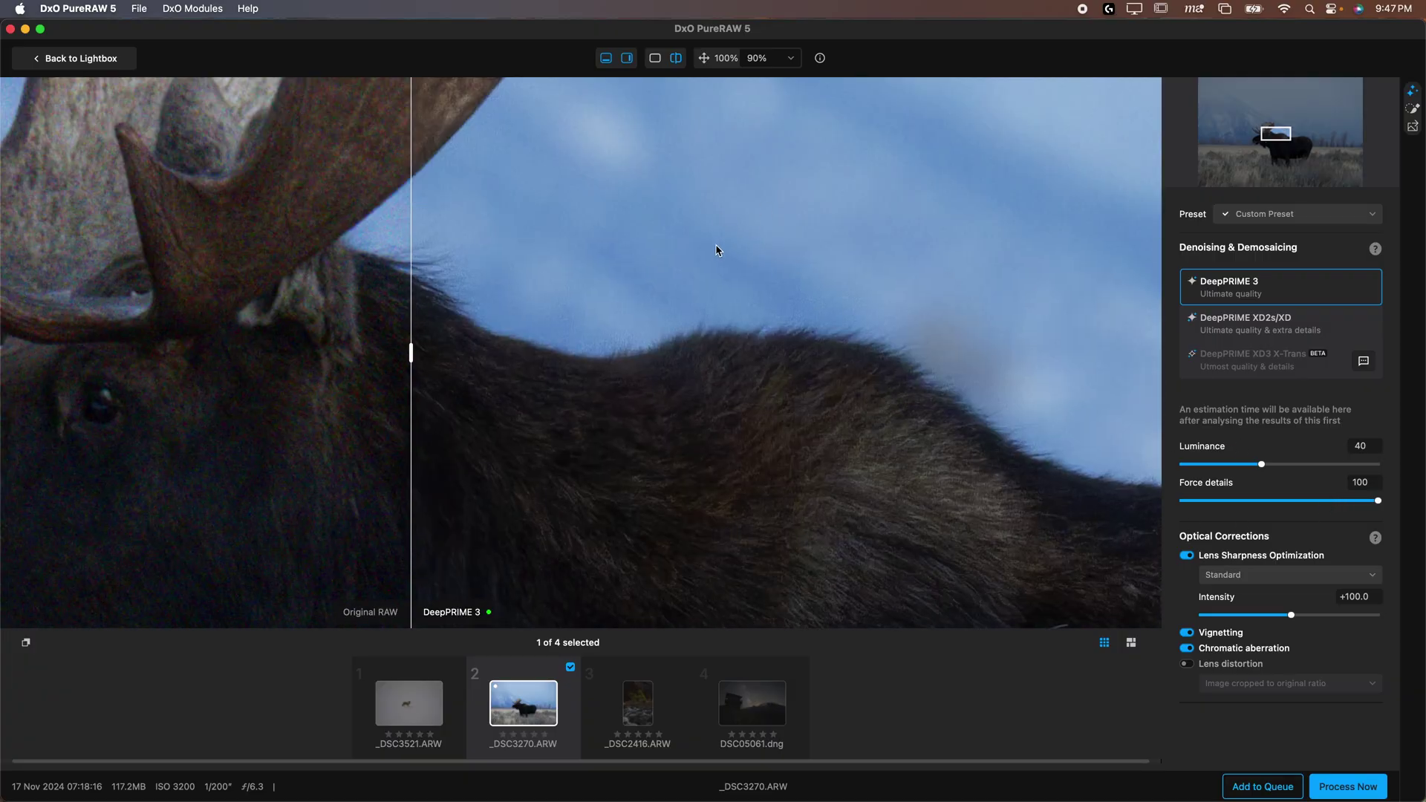
{"action": "scroll", "coordinate": [709, 249], "scroll_direction": "up", "scroll_amount": 5}
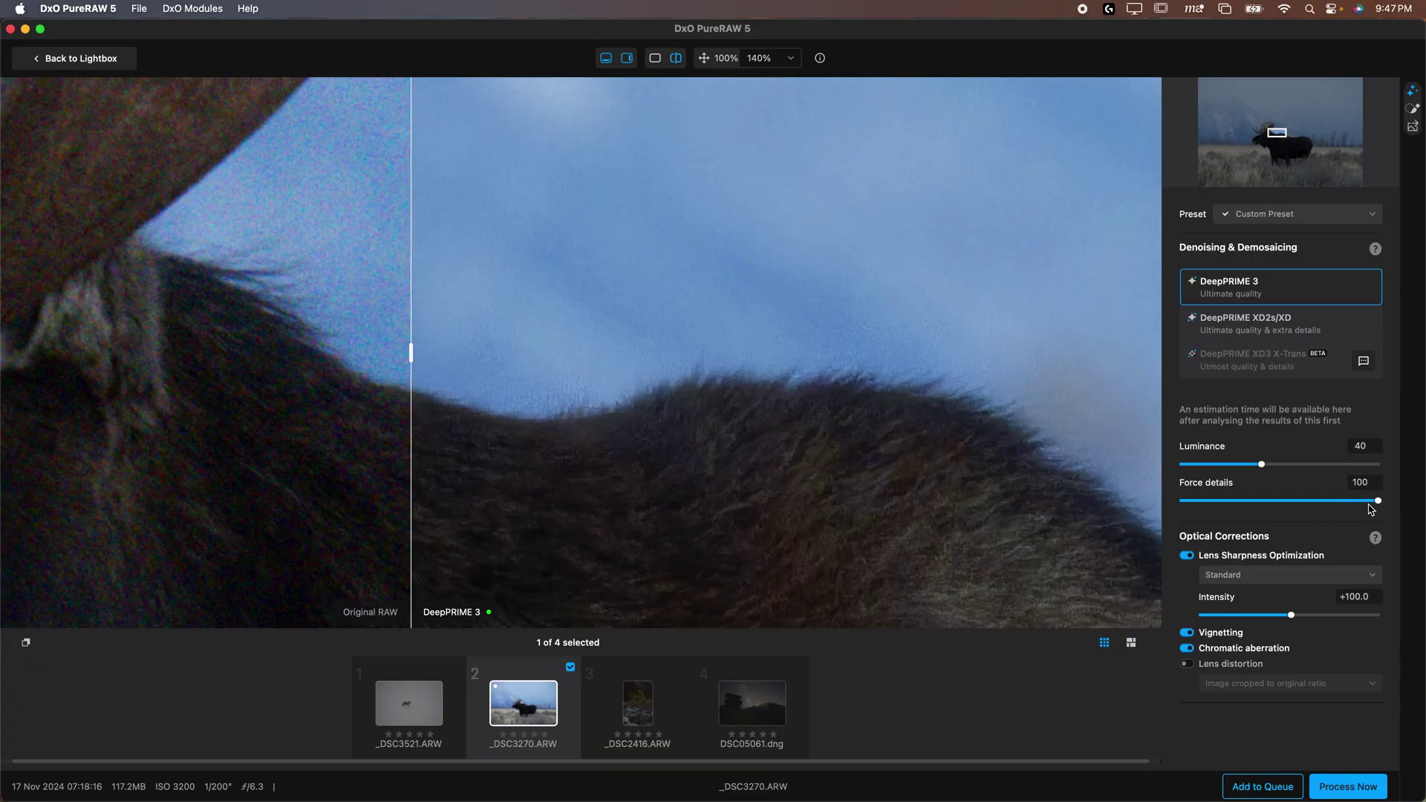
{"action": "left_click_drag", "start_coordinate": [1370, 509], "coordinate": [1323, 503]}
{"action": "scroll", "coordinate": [878, 417], "scroll_direction": "down", "scroll_amount": 5}
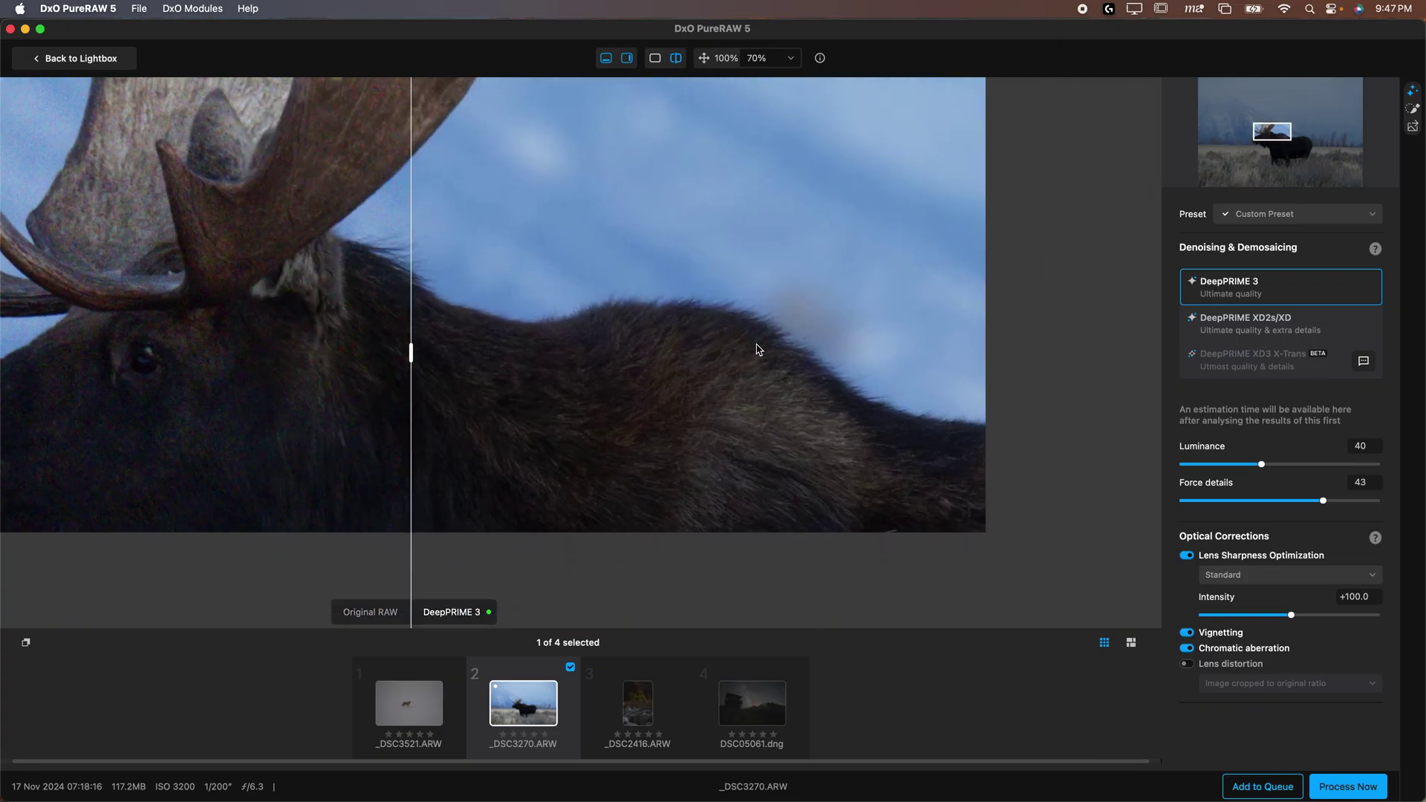
{"action": "mouse_move", "coordinate": [1324, 501]}
{"action": "left_mouse_down"}
{"action": "mouse_move", "coordinate": [1291, 502]}
{"action": "mouse_move", "coordinate": [1324, 501]}
{"action": "left_mouse_up"}
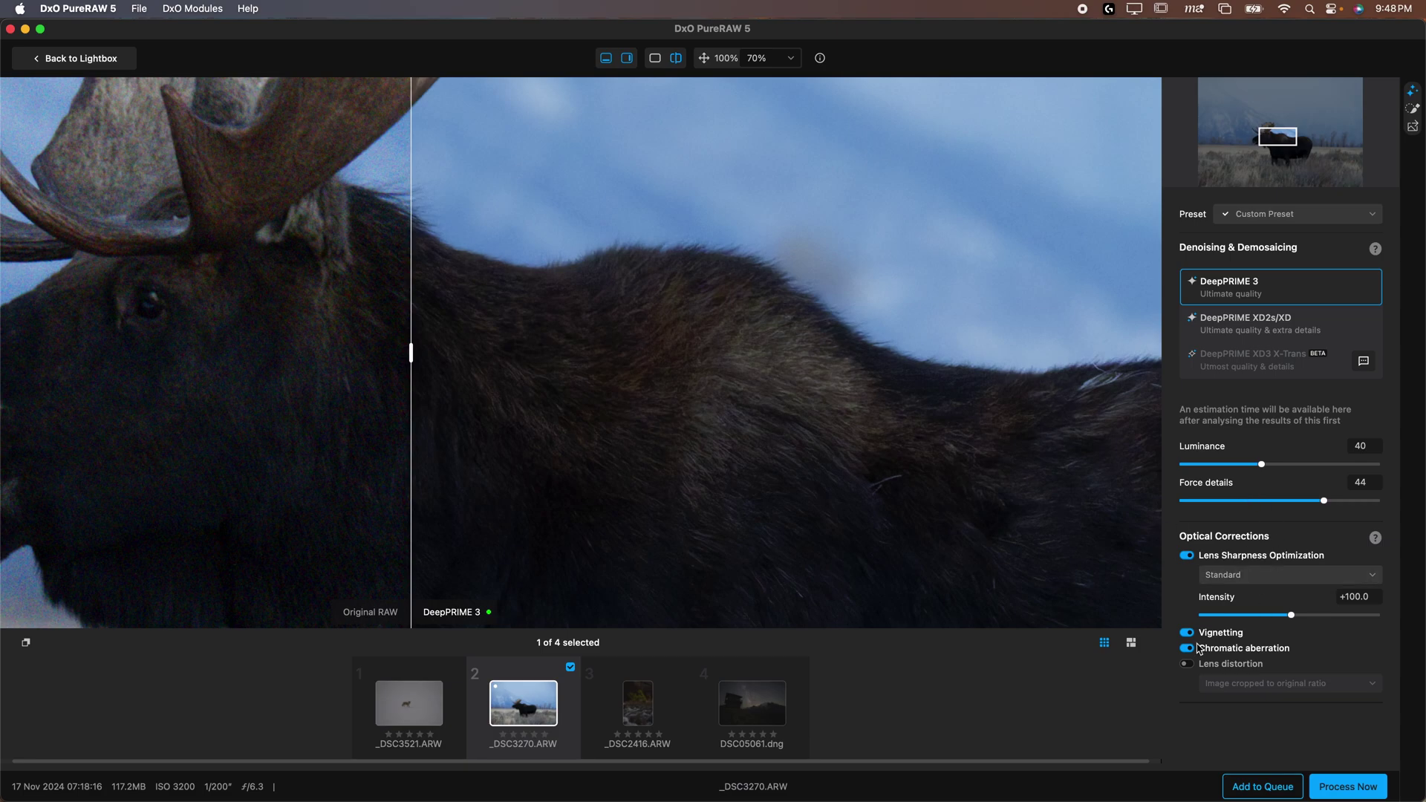
- Set lens sharpness strength to Strong and raise its intensity to +135.9
{"action": "left_click", "coordinate": [770, 448]}
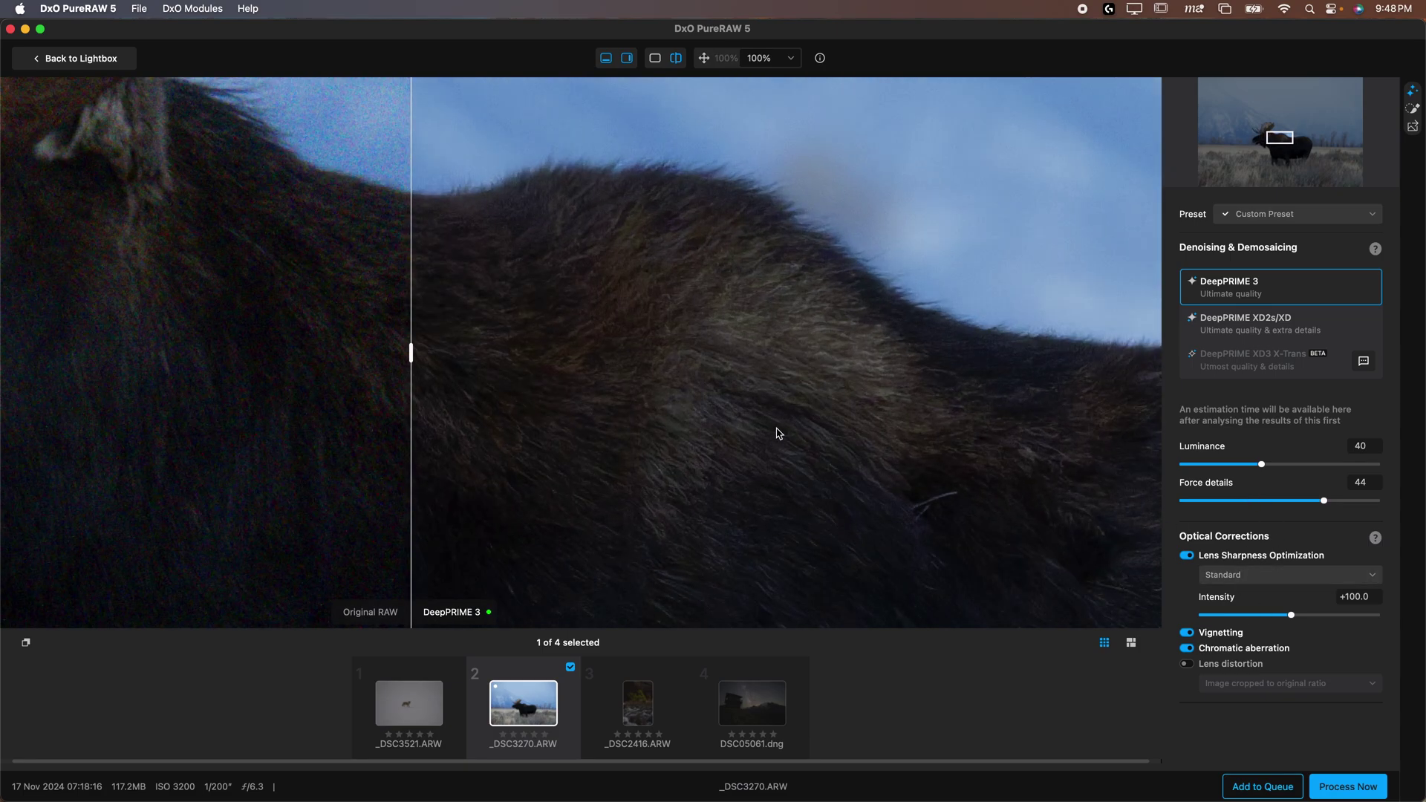
{"action": "left_click", "coordinate": [1256, 575]}
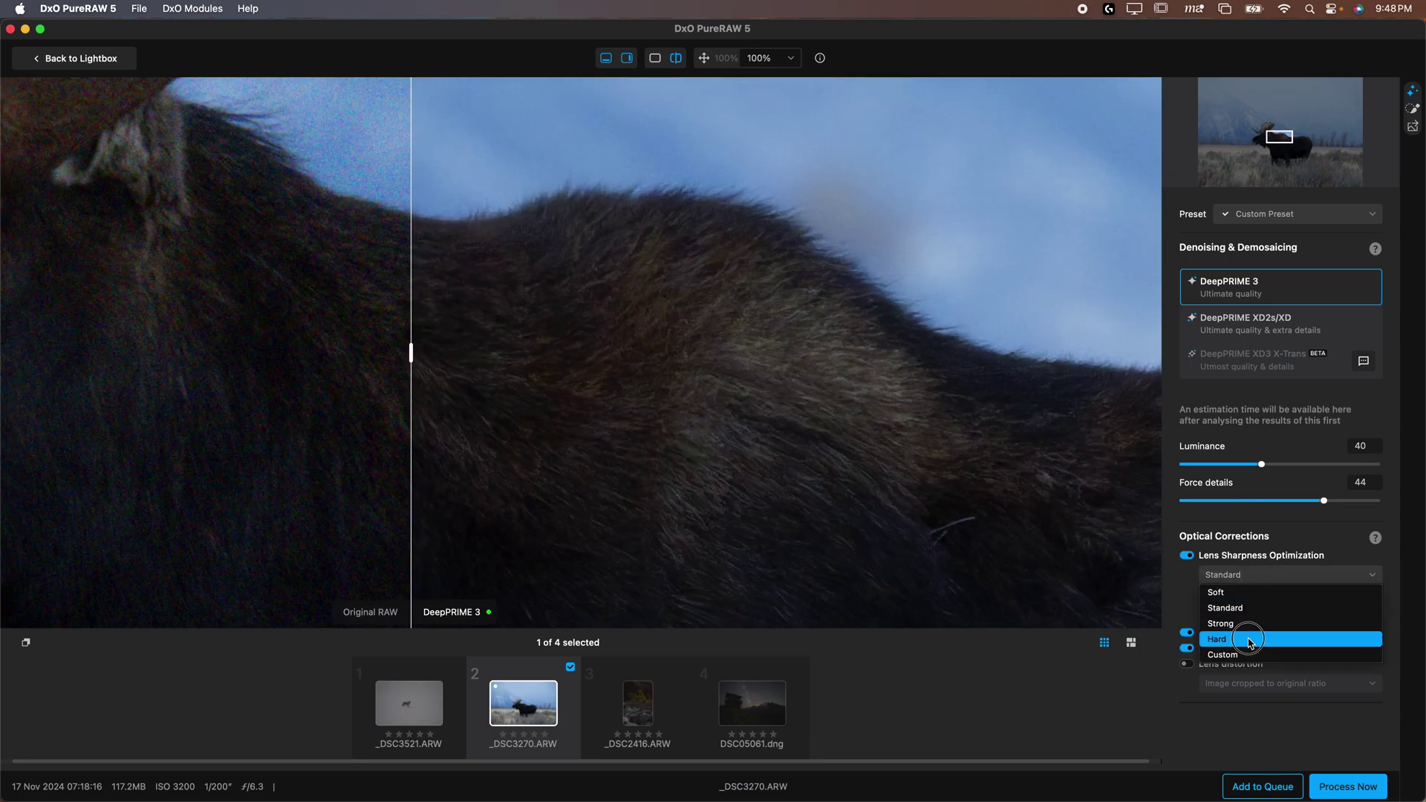
{"action": "left_click", "coordinate": [1249, 641]}
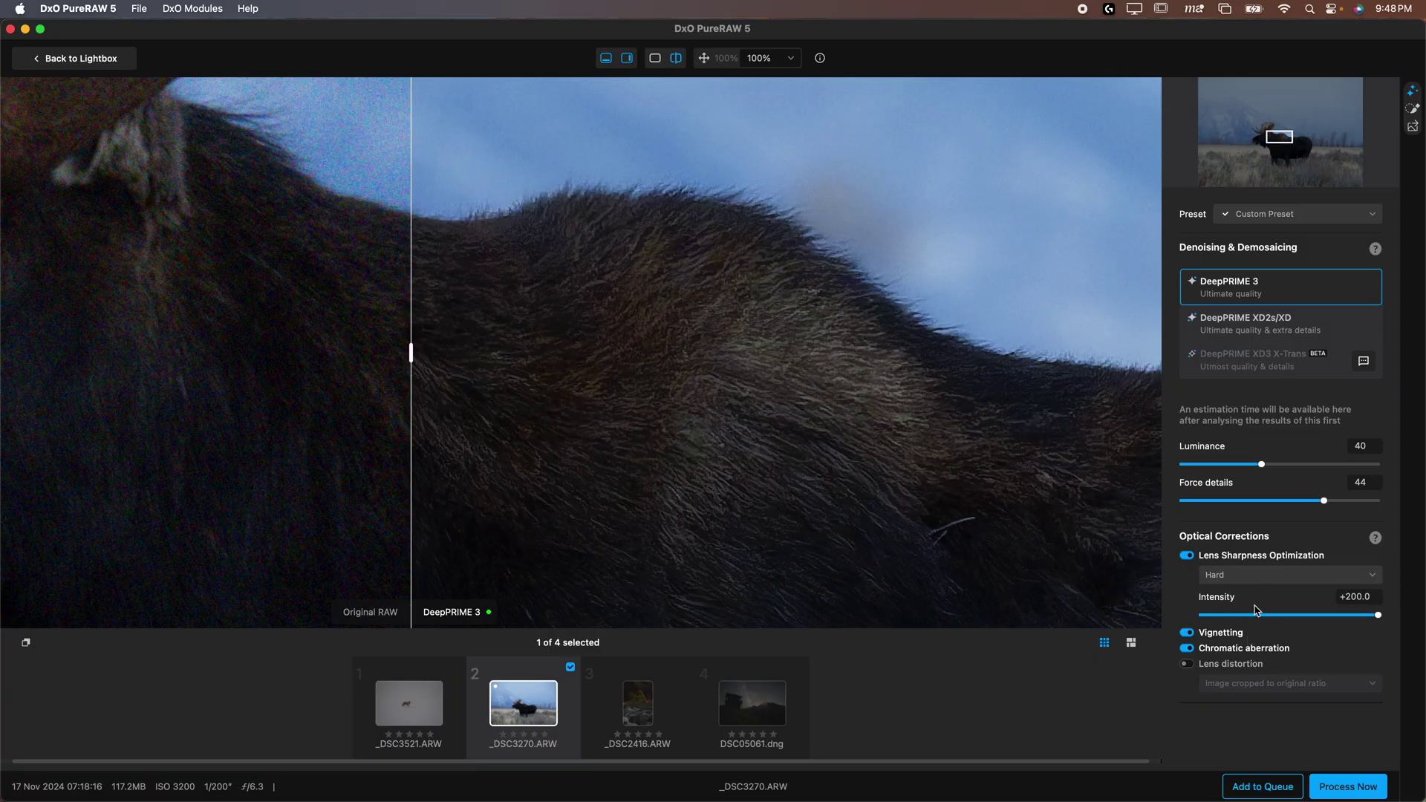
{"action": "left_click", "coordinate": [1282, 575]}
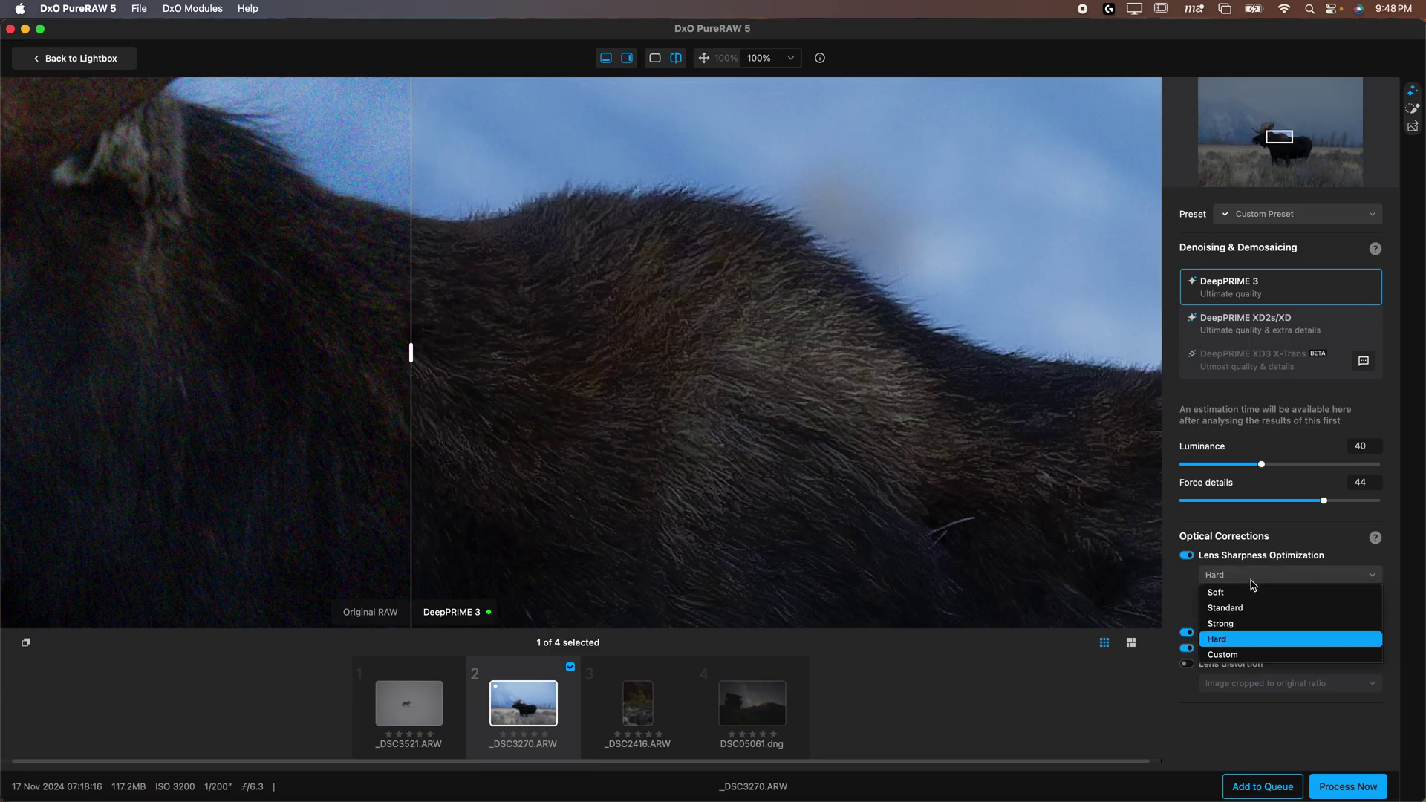
{"action": "left_click", "coordinate": [1257, 624]}
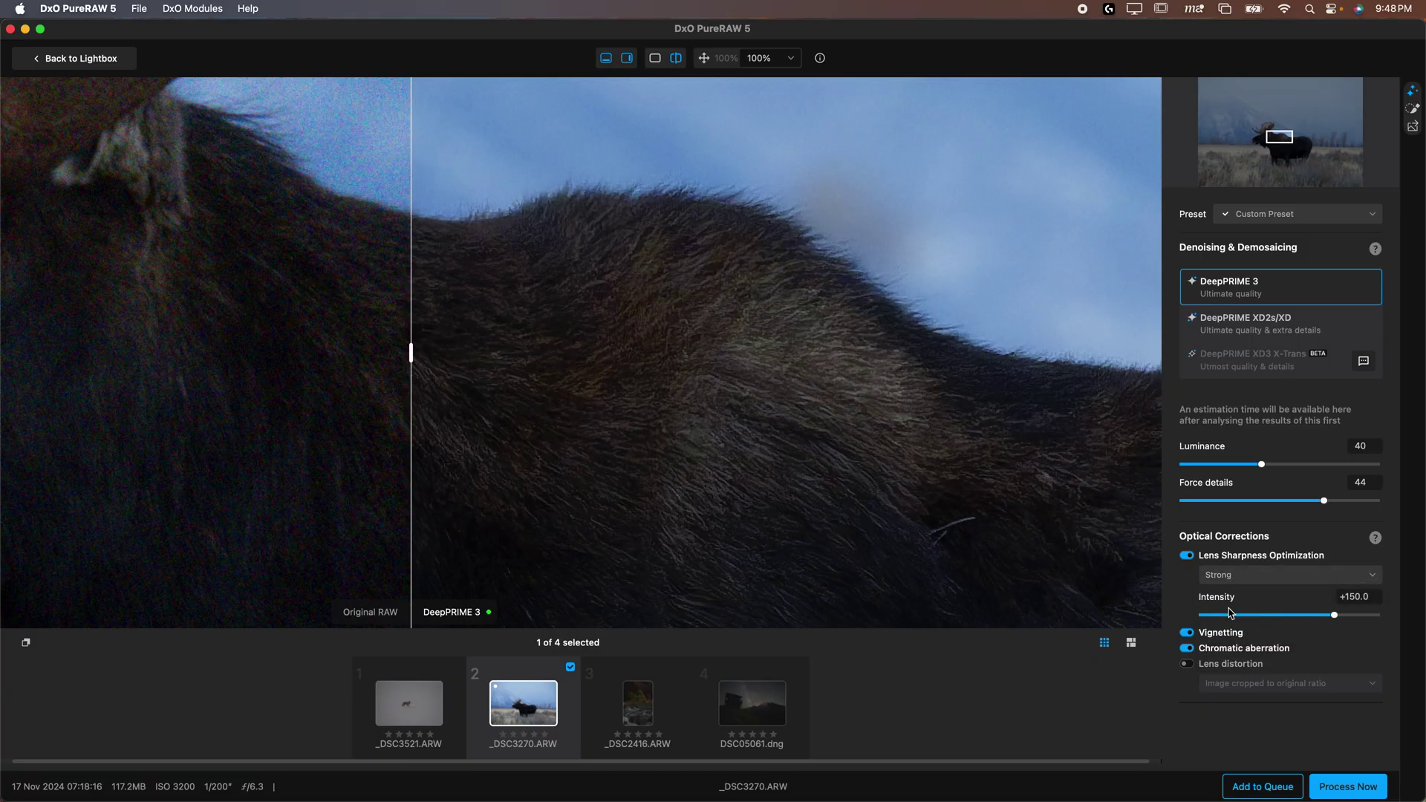
{"action": "left_click_drag", "start_coordinate": [1334, 616], "coordinate": [1254, 616]}
{"action": "scroll", "coordinate": [799, 430], "scroll_direction": "down", "scroll_amount": 3}
{"action": "scroll", "coordinate": [783, 414], "scroll_direction": "up", "scroll_amount": 4}
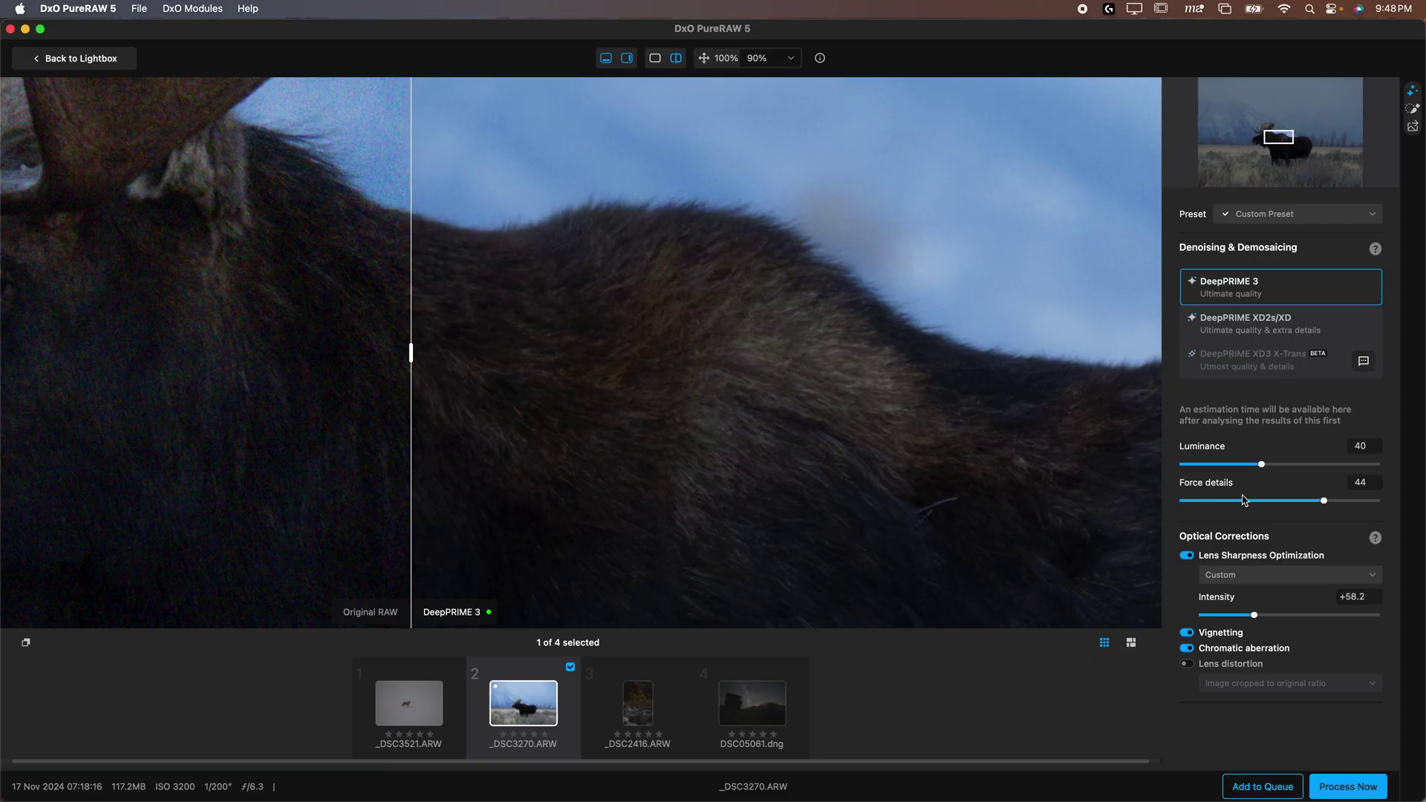
{"action": "left_click_drag", "start_coordinate": [1254, 616], "coordinate": [1324, 619]}
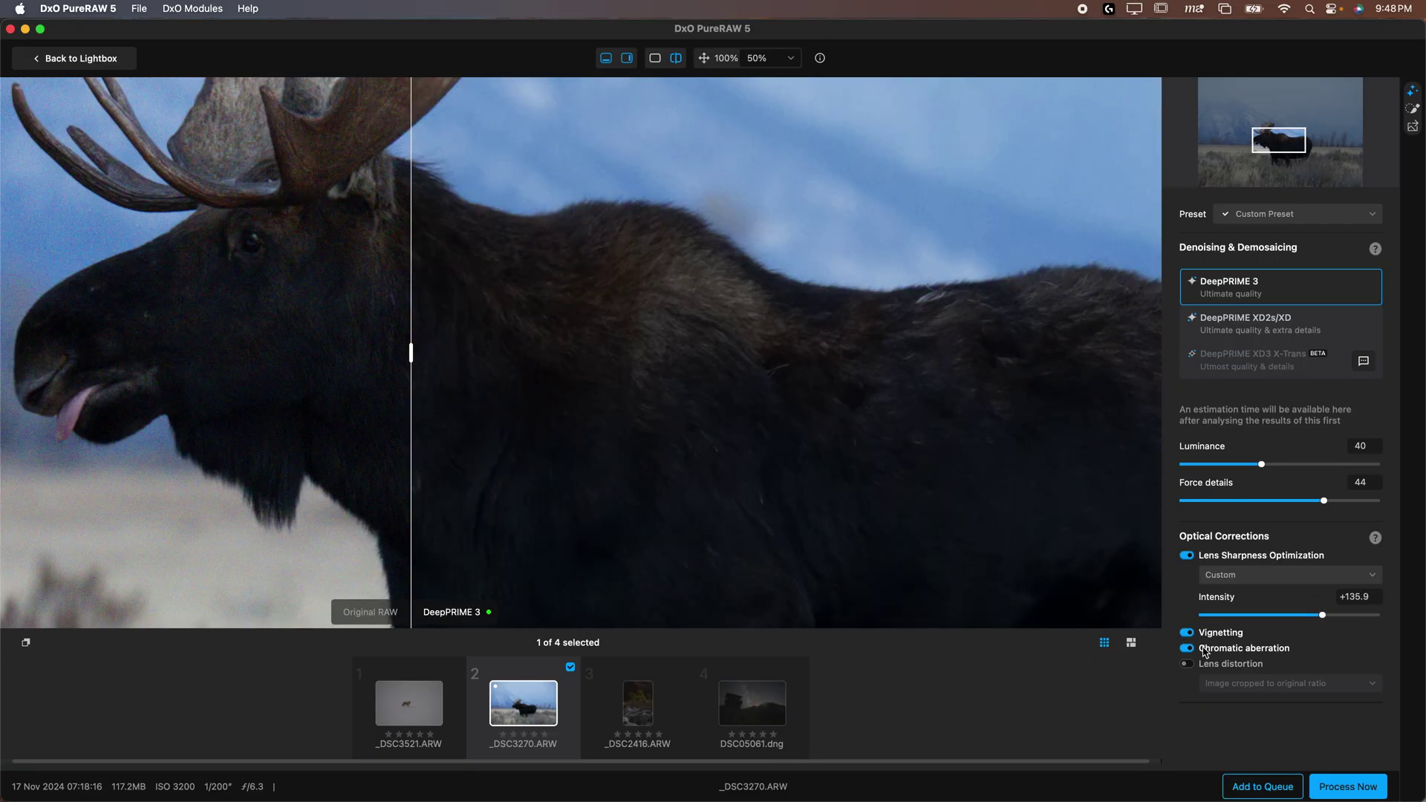
- Re-enable lens distortion correction, frame the whole moose, and start processing
{"action": "left_click", "coordinate": [1187, 664]}
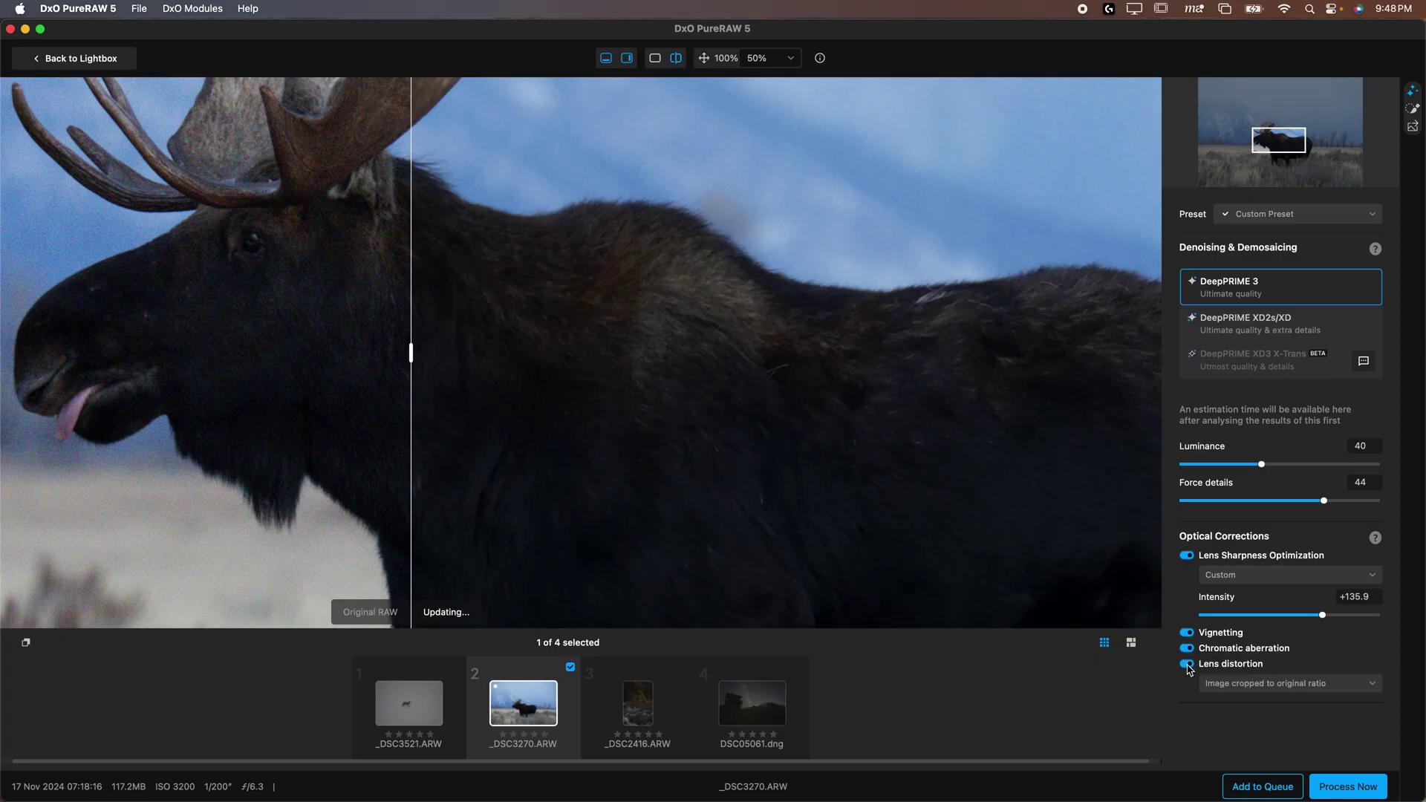
{"action": "scroll", "coordinate": [628, 433], "scroll_direction": "down", "scroll_amount": 5}
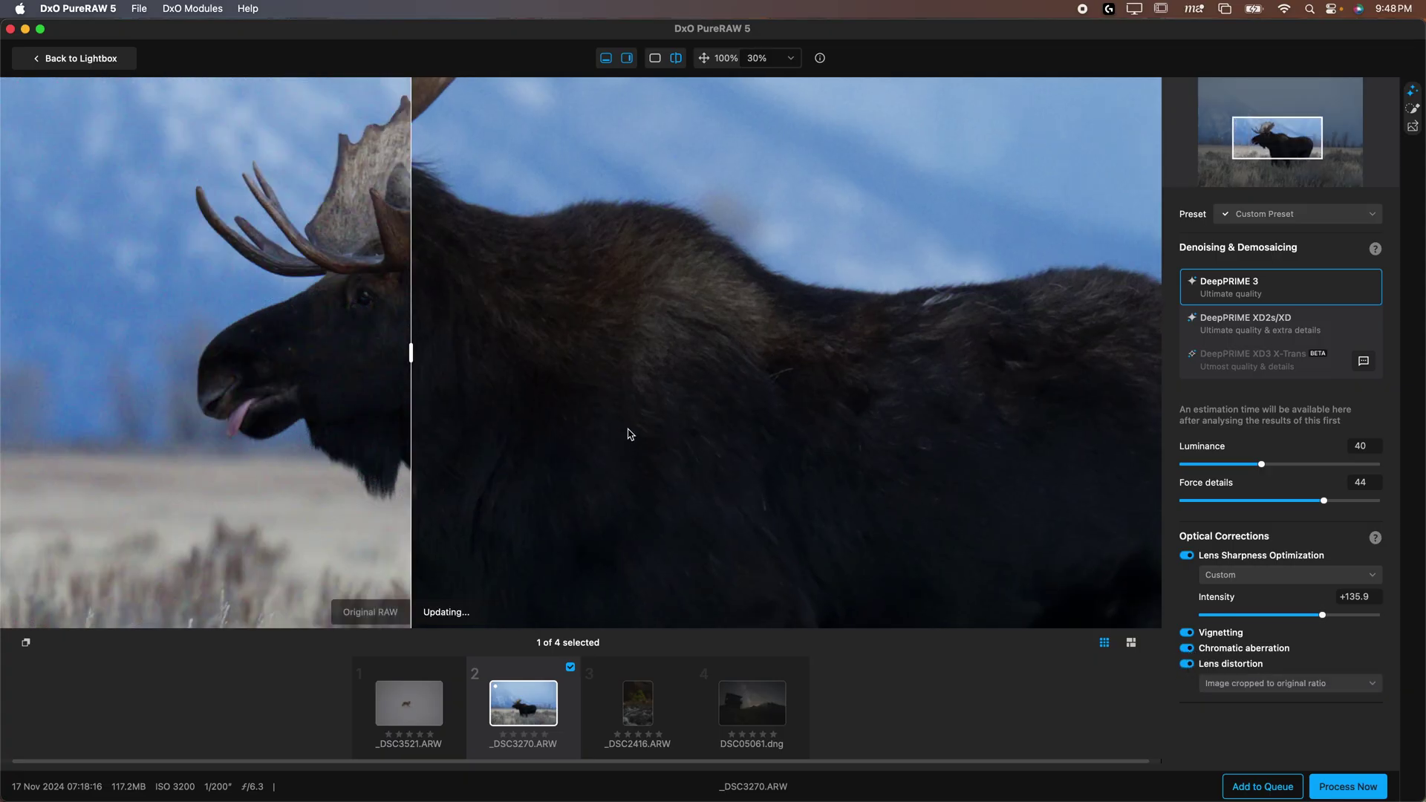
{"action": "left_click_drag", "start_coordinate": [794, 431], "coordinate": [716, 360]}
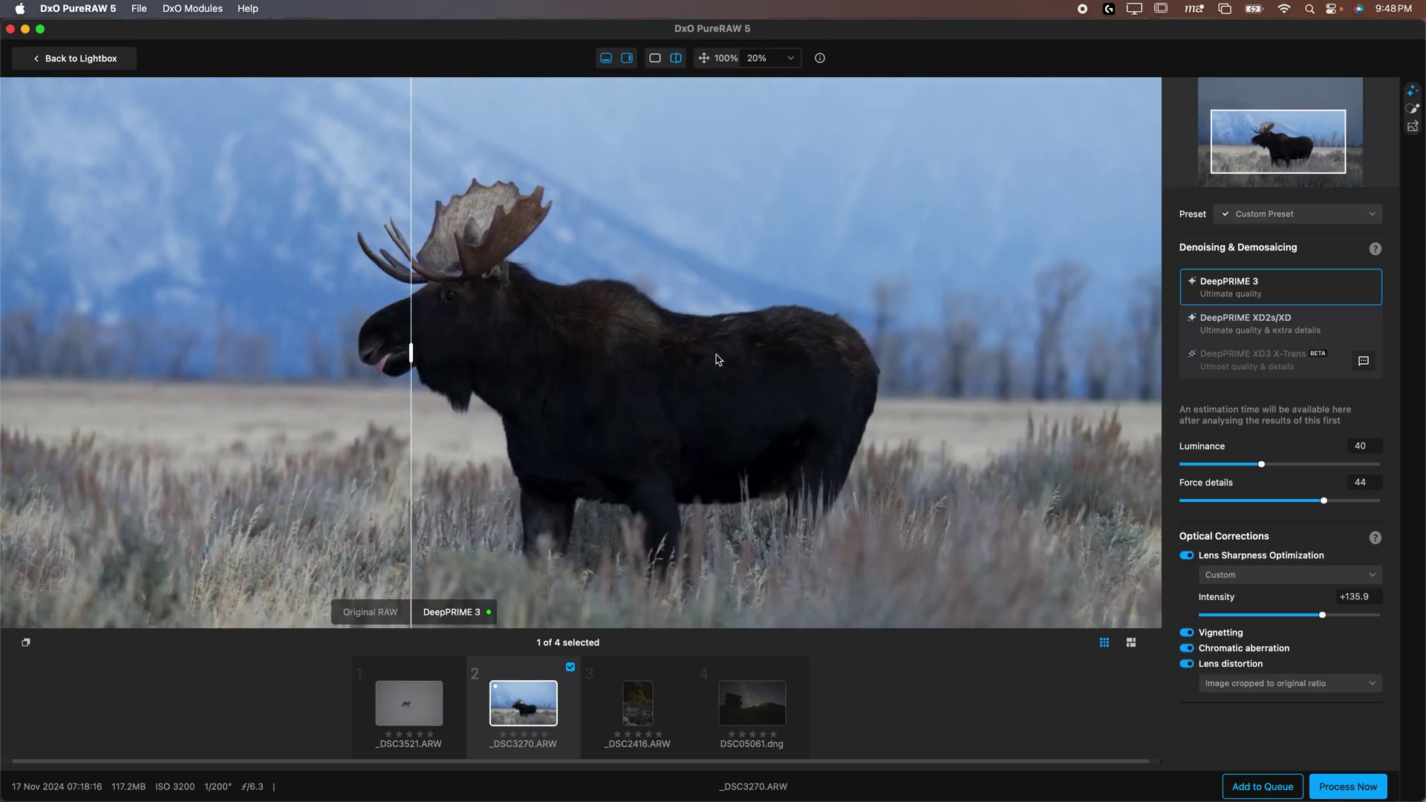
{"action": "left_click", "coordinate": [1348, 786]}
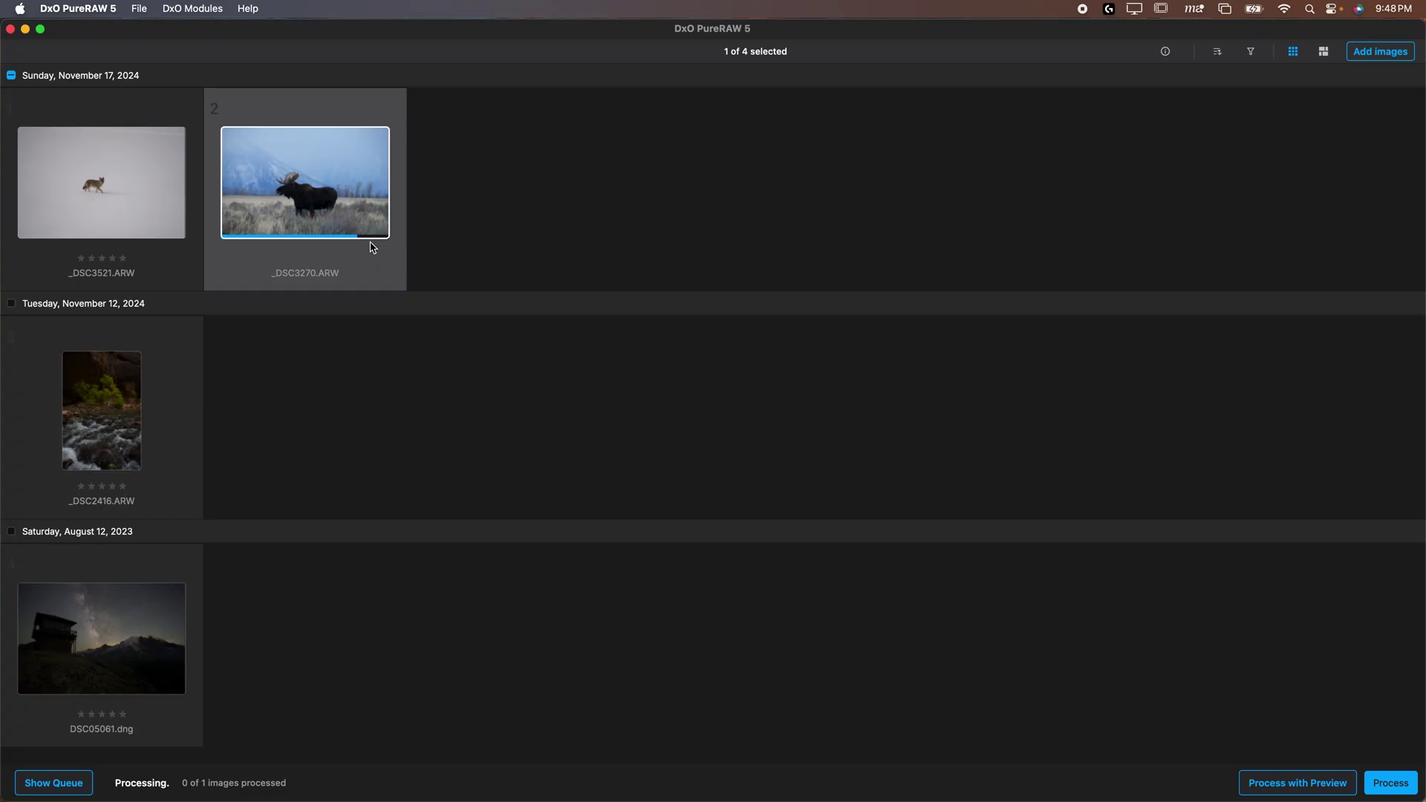
- Watch the moose DNG finish in the processing queue and dismiss the completion message
{"action": "left_click", "coordinate": [54, 783]}
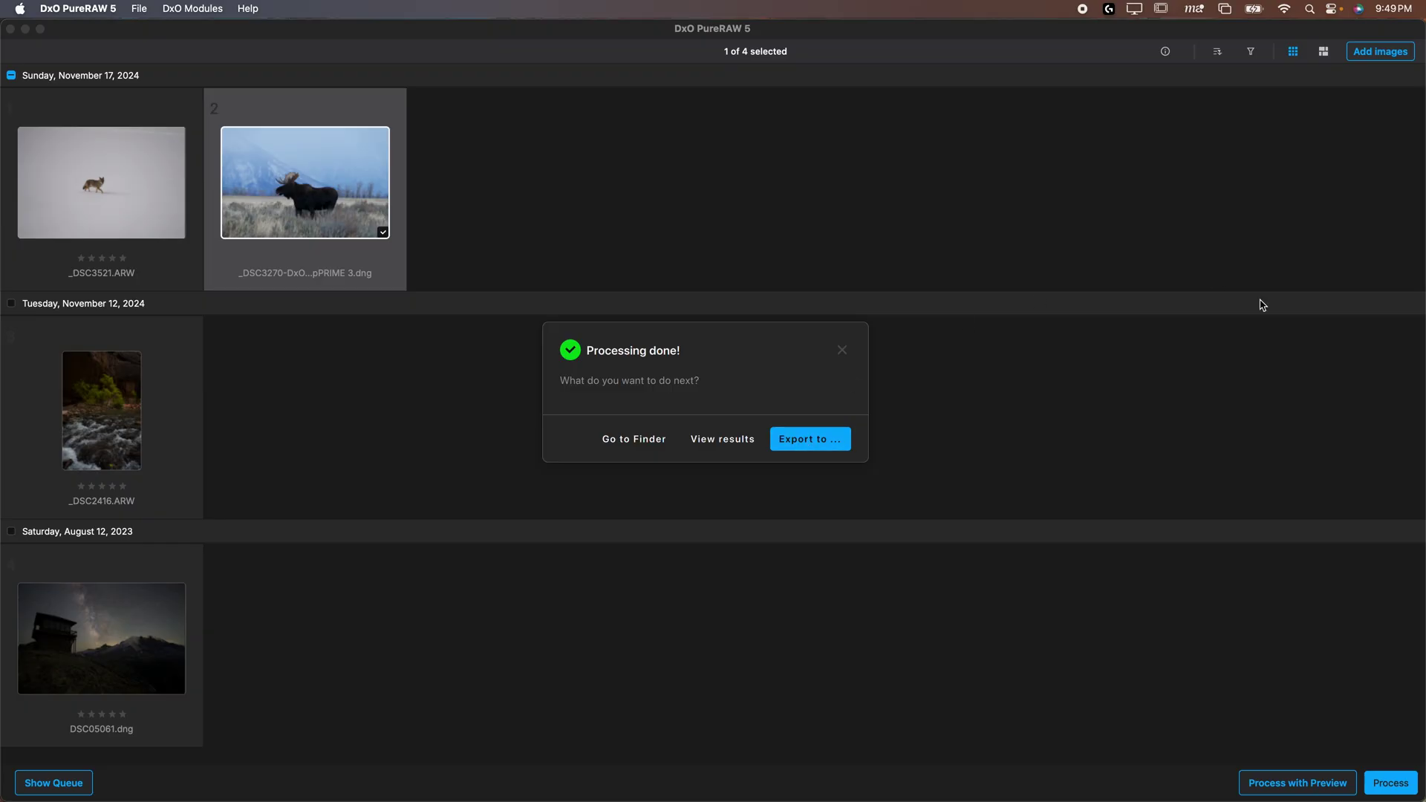
{"action": "left_click", "coordinate": [844, 355]}
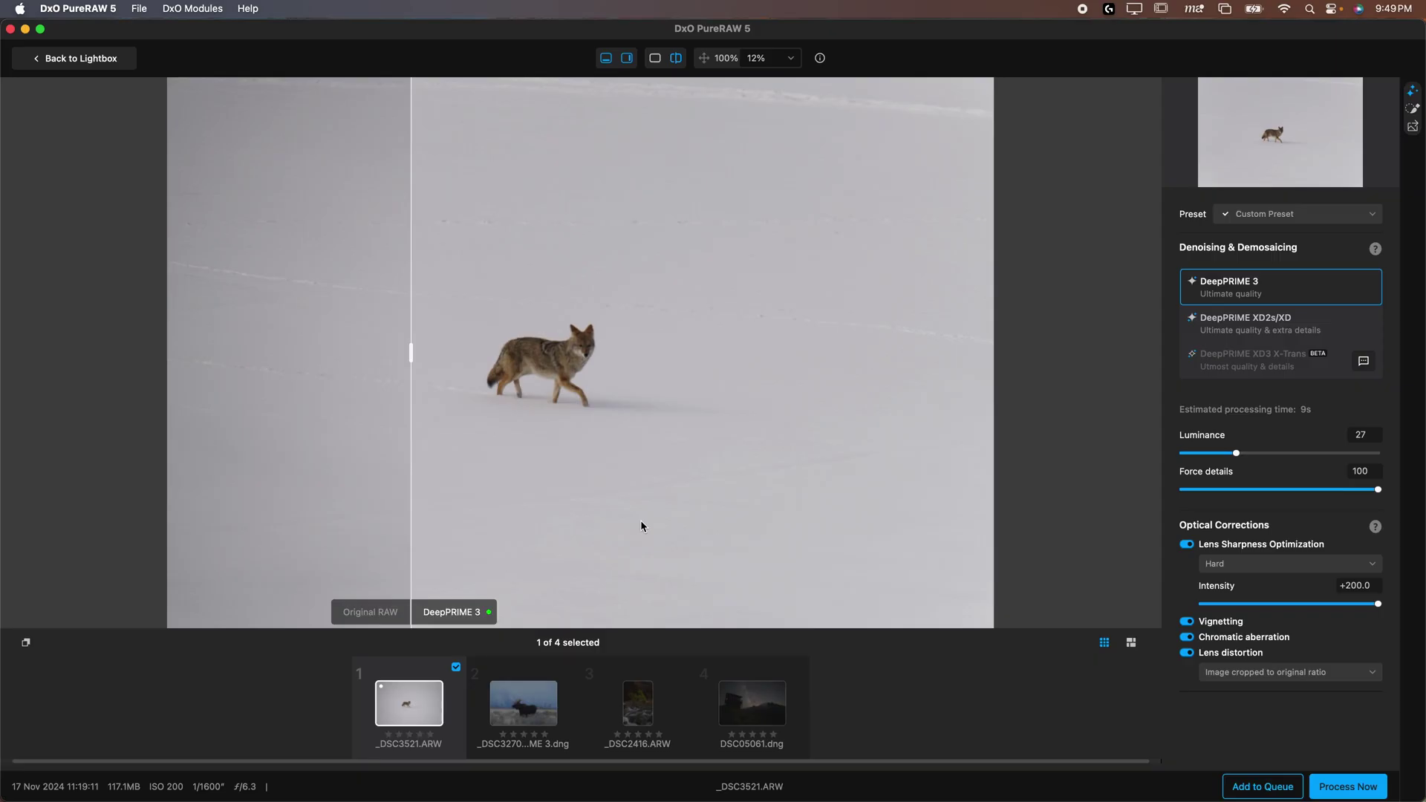
- Zoom the coyote photo _DSC3521.ARW to 80%, shift the split divider, and enter local masking
{"action": "scroll", "coordinate": [579, 392], "scroll_direction": "up", "scroll_amount": 5}
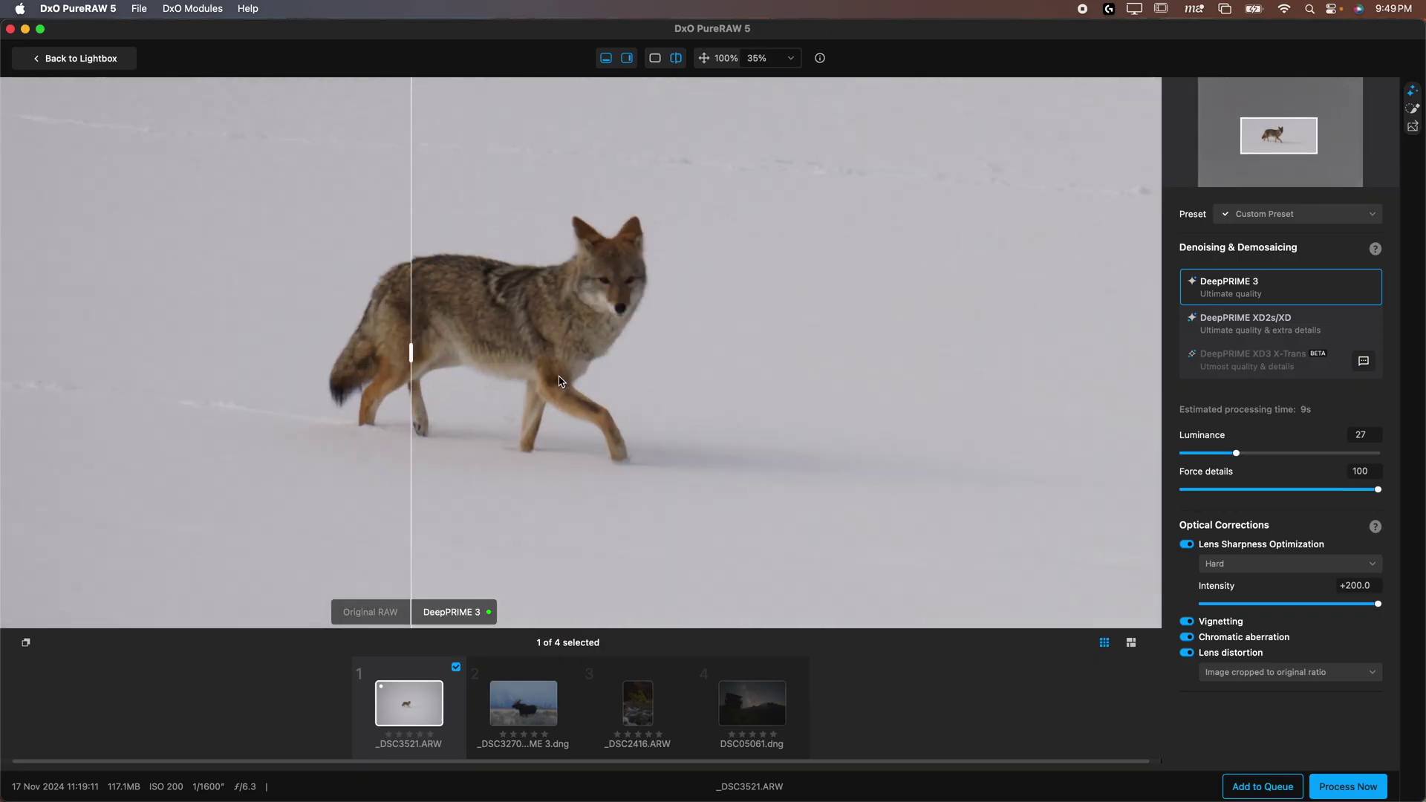
{"action": "scroll", "coordinate": [529, 322], "scroll_direction": "up", "scroll_amount": 2}
{"action": "scroll", "coordinate": [575, 331], "scroll_direction": "up", "scroll_amount": 1}
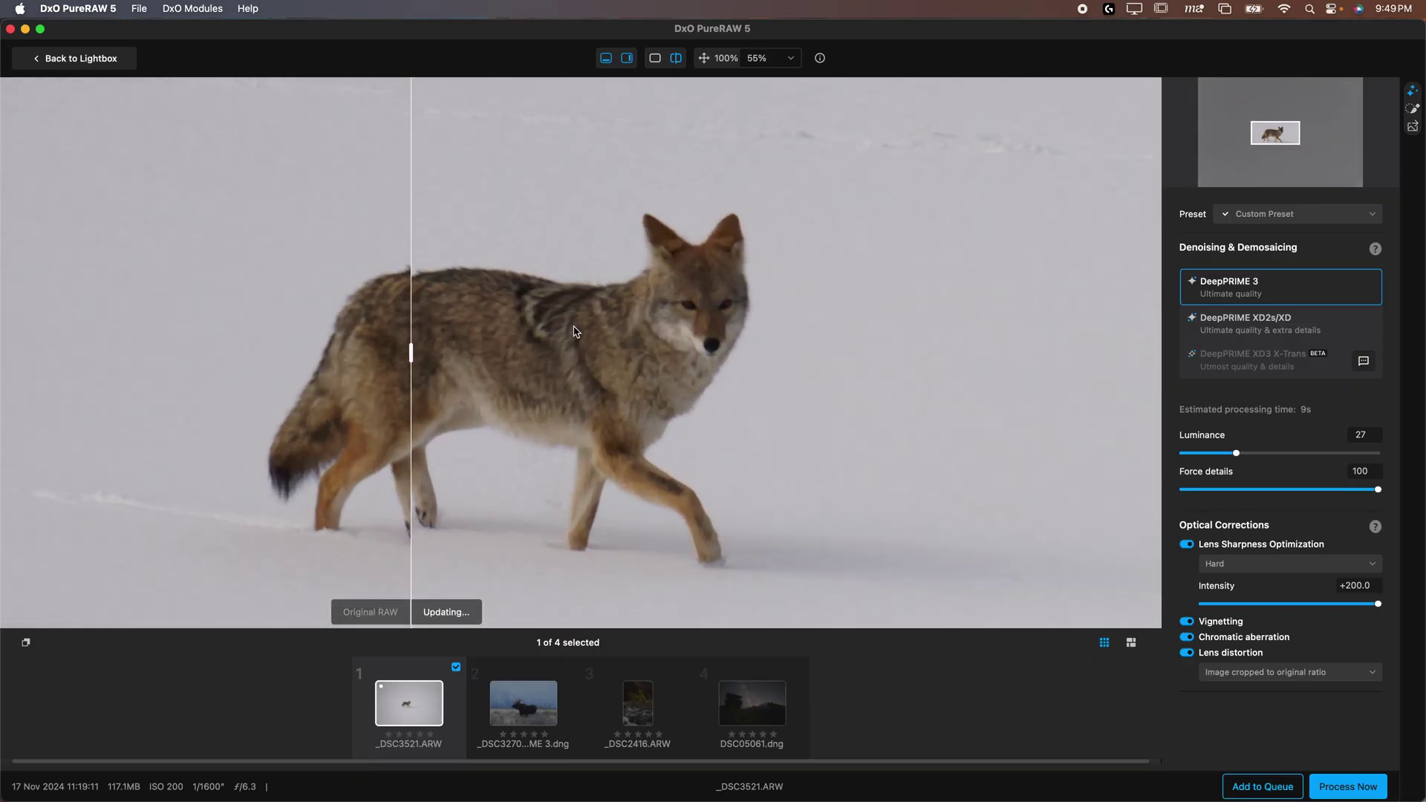
{"action": "scroll", "coordinate": [580, 396], "scroll_direction": "up", "scroll_amount": 3}
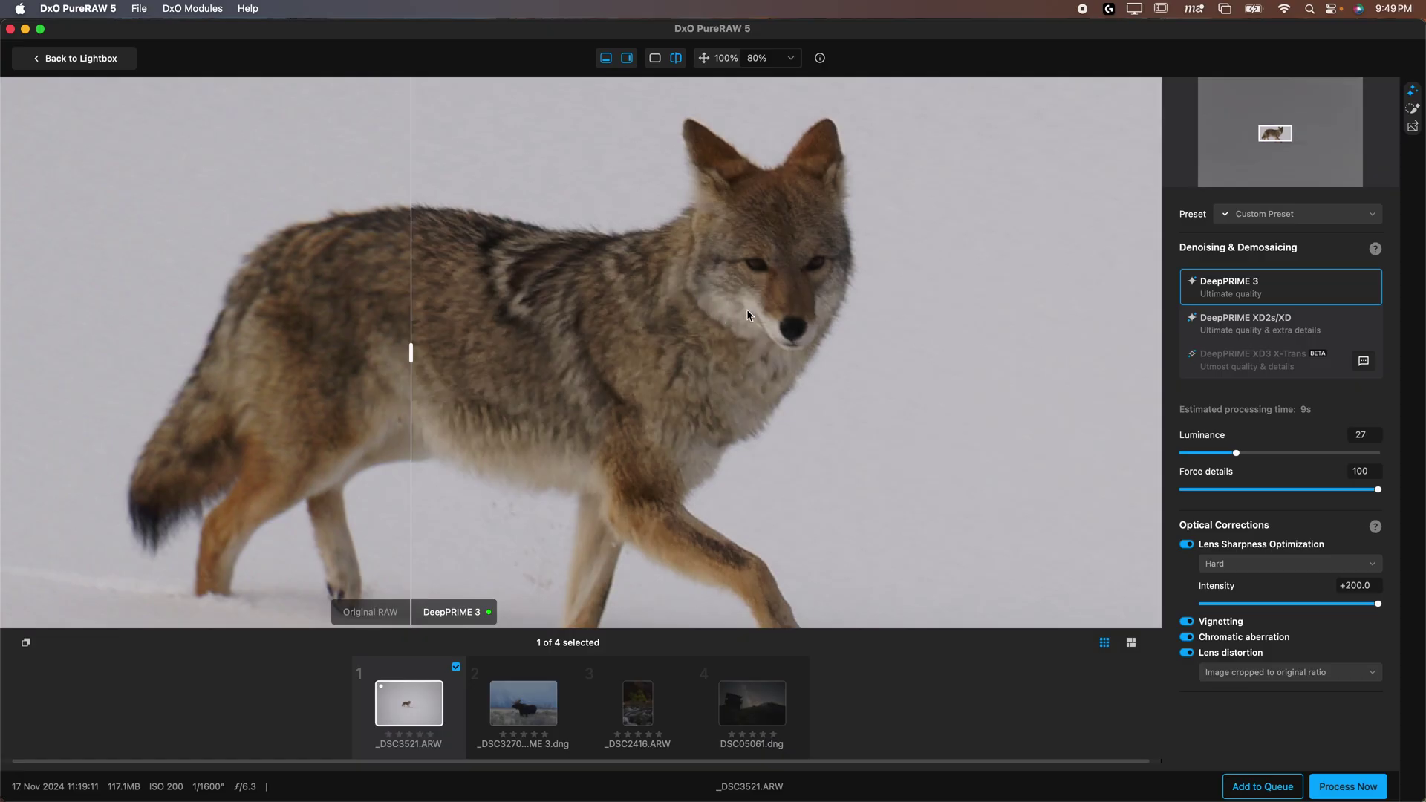
{"action": "scroll", "coordinate": [568, 168], "scroll_direction": "up", "scroll_amount": 2}
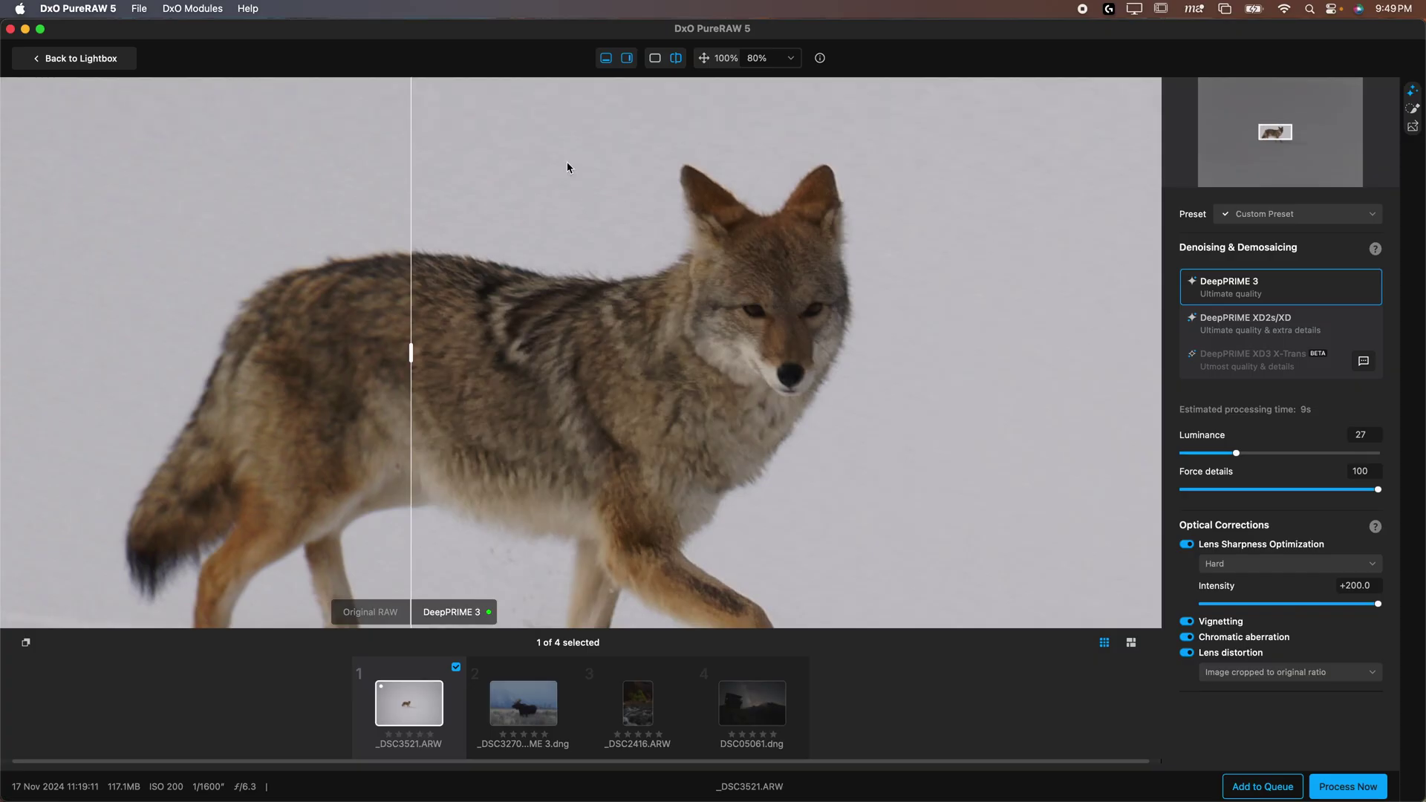
{"action": "left_click_drag", "start_coordinate": [411, 354], "coordinate": [456, 353]}
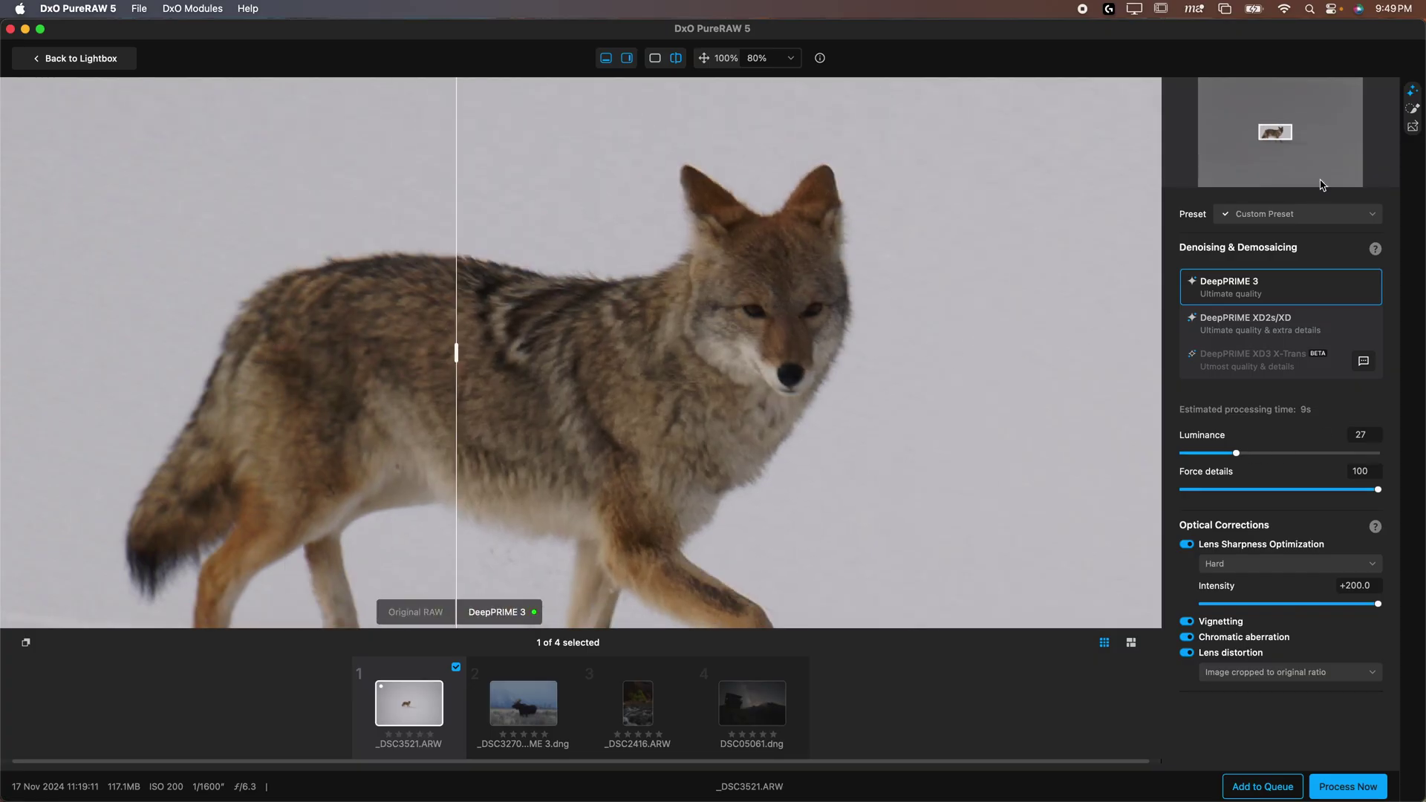
{"action": "left_click", "coordinate": [1413, 111]}
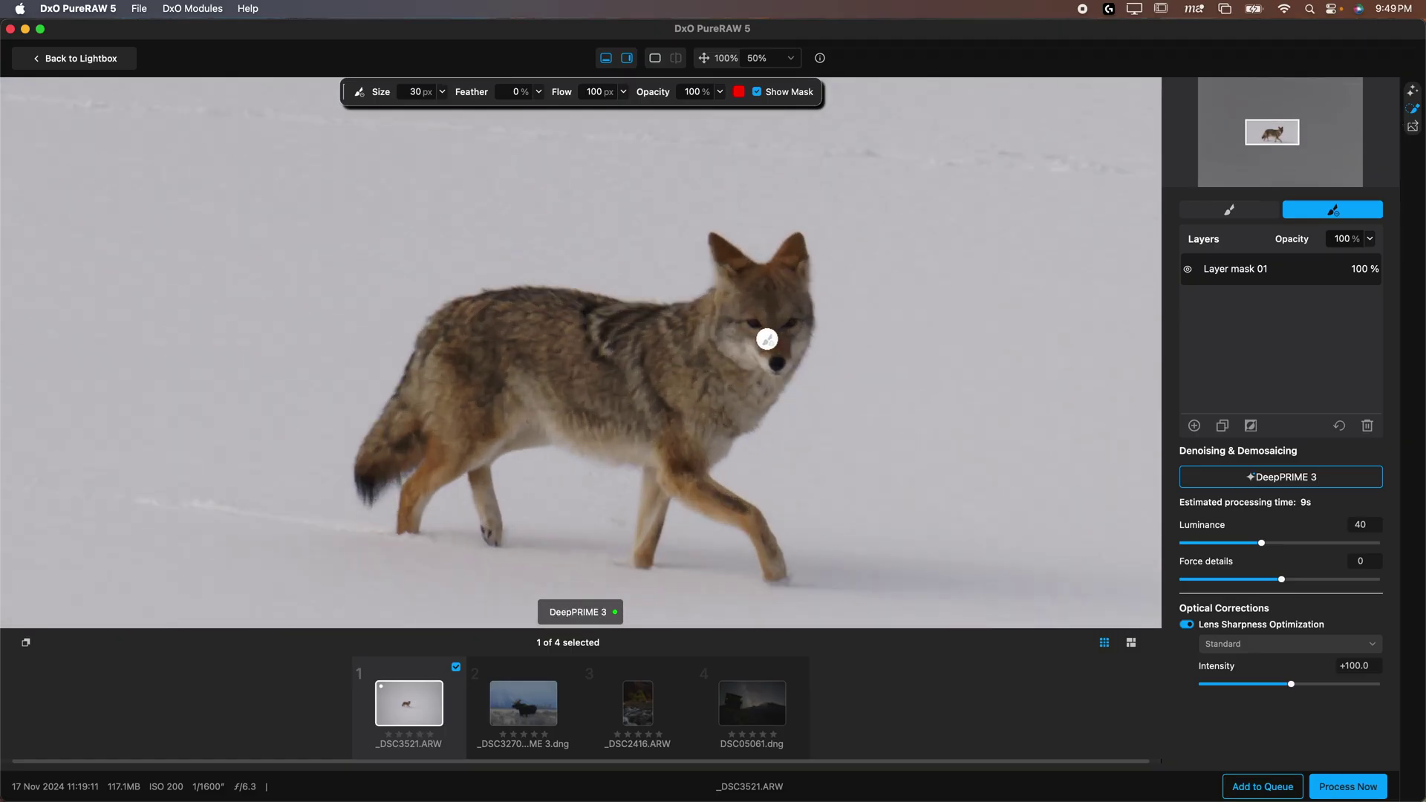
- Enlarge the mask brush to about 61 px and paint Layer mask 01 over the coyote's body
{"action": "left_click", "coordinate": [443, 93]}
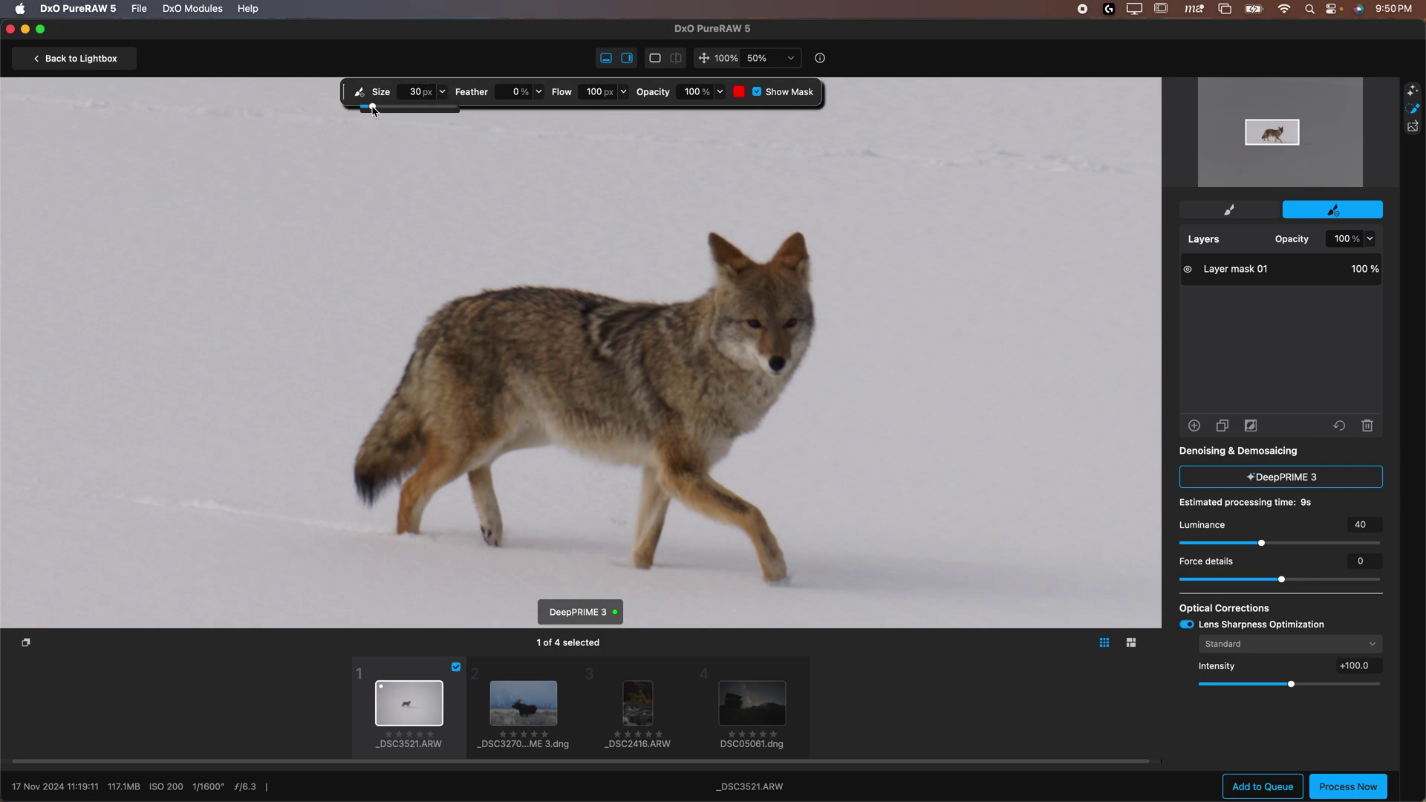
{"action": "left_click_drag", "start_coordinate": [374, 109], "coordinate": [385, 108]}
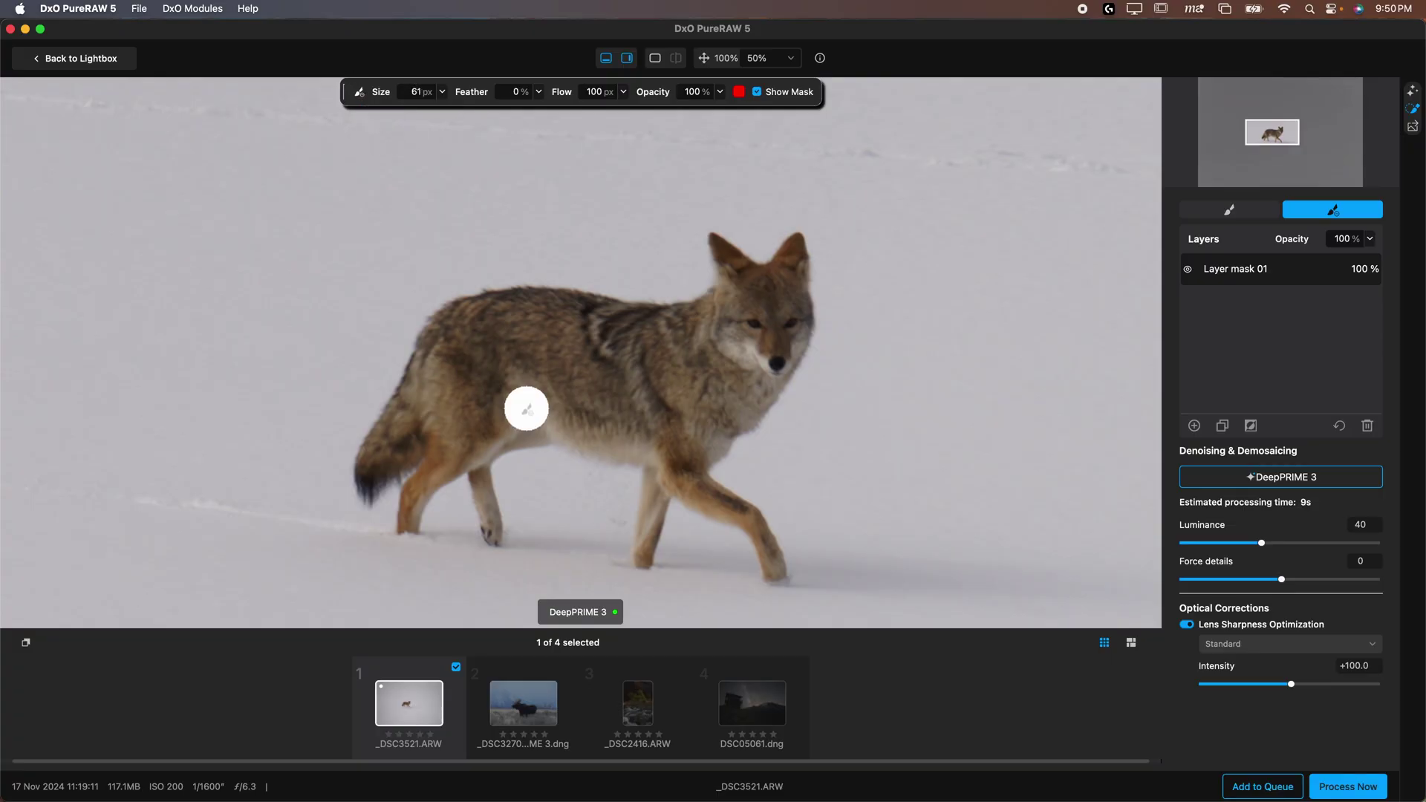
{"action": "mouse_move", "coordinate": [510, 350]}
{"action": "left_mouse_down"}
{"action": "mouse_move", "coordinate": [621, 372]}
{"action": "mouse_move", "coordinate": [595, 398]}
{"action": "left_mouse_up"}
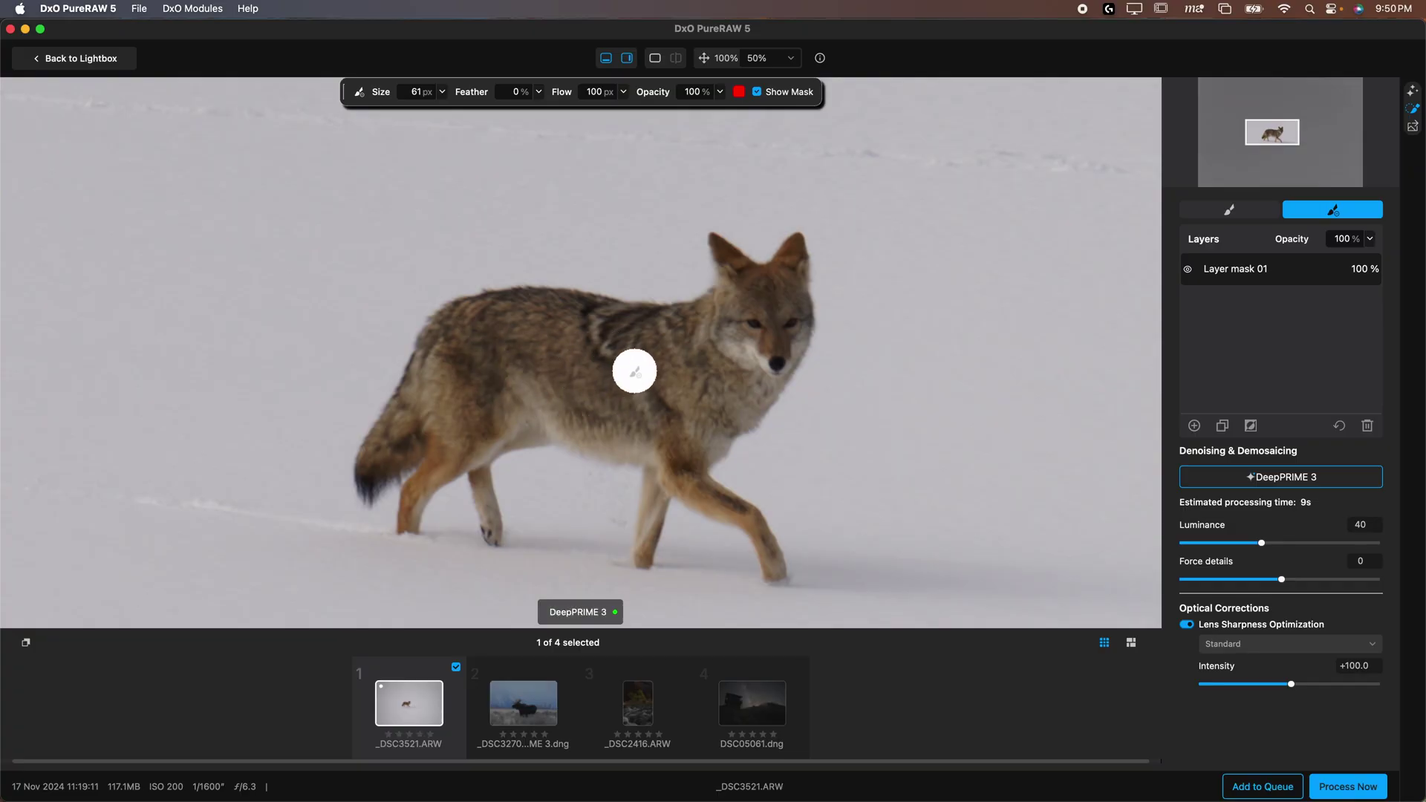
{"action": "left_click", "coordinate": [1235, 211]}
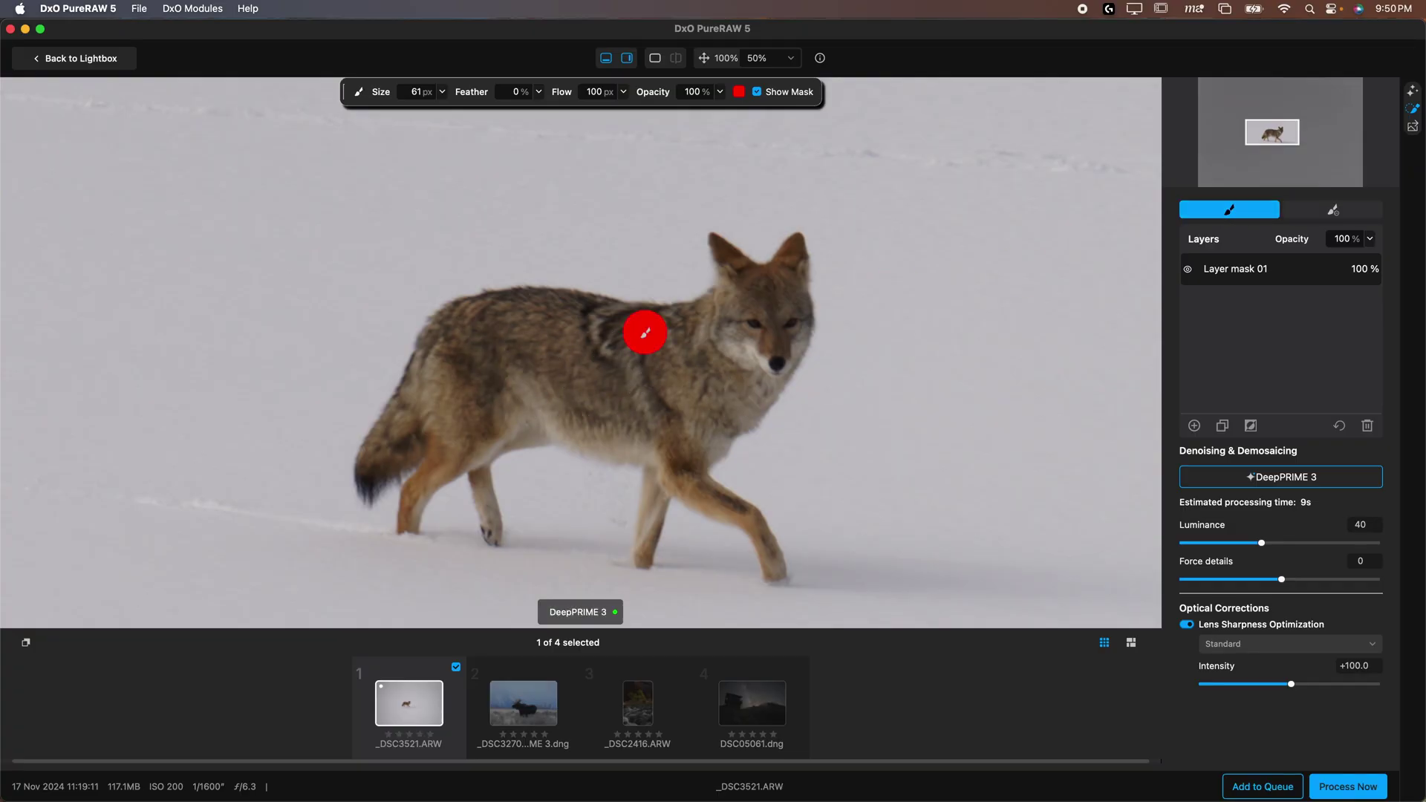
{"action": "mouse_move", "coordinate": [472, 392]}
{"action": "left_mouse_down"}
{"action": "mouse_move", "coordinate": [531, 363]}
{"action": "mouse_move", "coordinate": [653, 382]}
{"action": "mouse_move", "coordinate": [718, 336]}
{"action": "mouse_move", "coordinate": [711, 361]}
{"action": "mouse_move", "coordinate": [738, 363]}
{"action": "mouse_move", "coordinate": [728, 385]}
{"action": "mouse_move", "coordinate": [517, 387]}
{"action": "mouse_move", "coordinate": [493, 406]}
{"action": "mouse_move", "coordinate": [670, 405]}
{"action": "mouse_move", "coordinate": [650, 442]}
{"action": "mouse_move", "coordinate": [687, 435]}
{"action": "mouse_move", "coordinate": [639, 431]}
{"action": "mouse_move", "coordinate": [730, 398]}
{"action": "mouse_move", "coordinate": [747, 304]}
{"action": "mouse_move", "coordinate": [743, 322]}
{"action": "mouse_move", "coordinate": [690, 340]}
{"action": "mouse_move", "coordinate": [526, 311]}
{"action": "mouse_move", "coordinate": [481, 322]}
{"action": "mouse_move", "coordinate": [455, 342]}
{"action": "mouse_move", "coordinate": [467, 333]}
{"action": "mouse_move", "coordinate": [434, 407]}
{"action": "mouse_move", "coordinate": [491, 404]}
{"action": "mouse_move", "coordinate": [465, 435]}
{"action": "mouse_move", "coordinate": [596, 413]}
{"action": "mouse_move", "coordinate": [665, 428]}
{"action": "mouse_move", "coordinate": [735, 394]}
{"action": "mouse_move", "coordinate": [777, 345]}
{"action": "mouse_move", "coordinate": [737, 409]}
{"action": "mouse_move", "coordinate": [789, 323]}
{"action": "mouse_move", "coordinate": [784, 285]}
{"action": "mouse_move", "coordinate": [748, 290]}
{"action": "mouse_move", "coordinate": [731, 320]}
{"action": "mouse_move", "coordinate": [728, 306]}
{"action": "mouse_move", "coordinate": [654, 336]}
{"action": "mouse_move", "coordinate": [496, 349]}
{"action": "mouse_move", "coordinate": [669, 355]}
{"action": "mouse_move", "coordinate": [646, 328]}
{"action": "mouse_move", "coordinate": [726, 309]}
{"action": "mouse_move", "coordinate": [750, 285]}
{"action": "mouse_move", "coordinate": [517, 404]}
{"action": "left_mouse_up"}
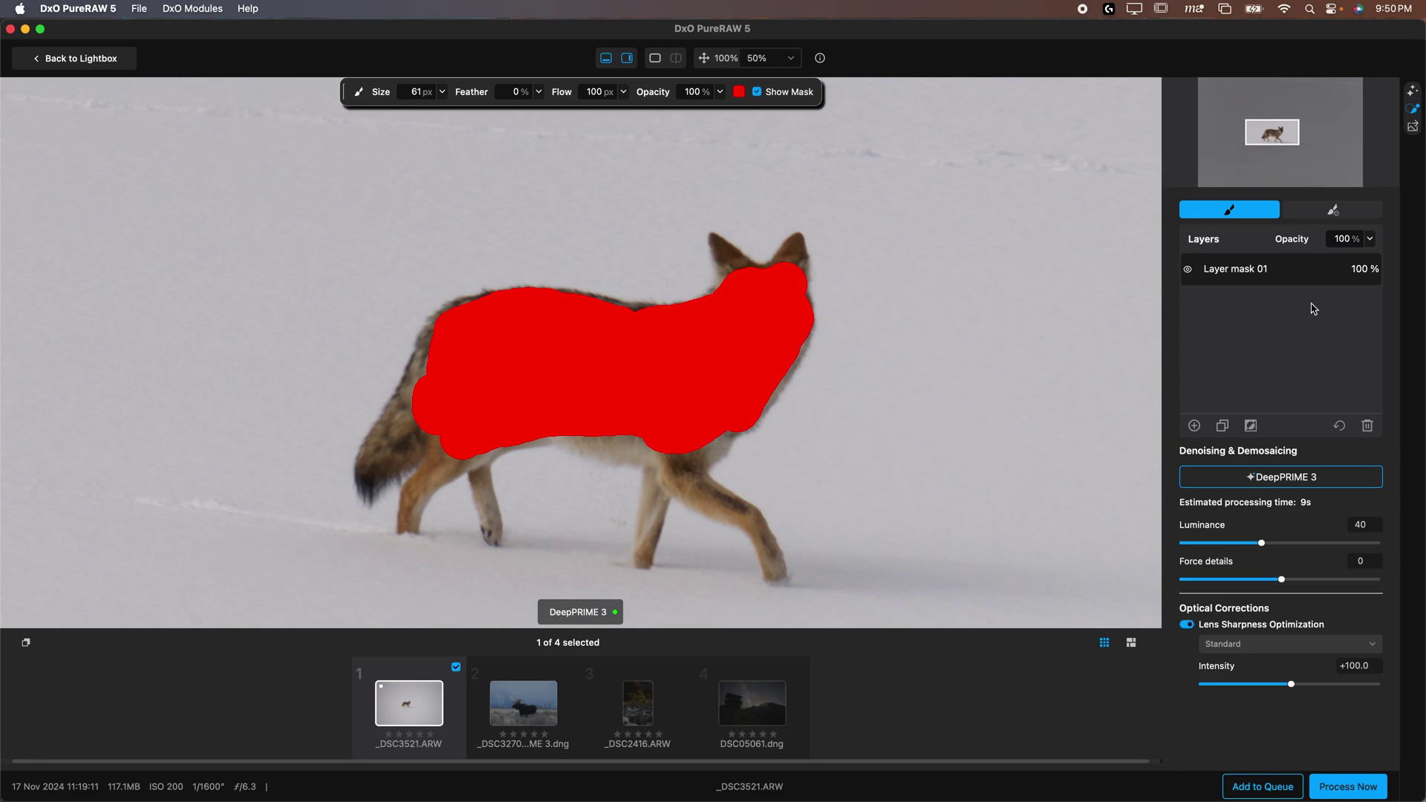
- Extend the mask over the rear, set Luminance 100 and Force details 67, hide the overlay
{"action": "left_click_drag", "start_coordinate": [440, 402], "coordinate": [407, 413]}
{"action": "left_click_drag", "start_coordinate": [1264, 546], "coordinate": [1378, 545]}
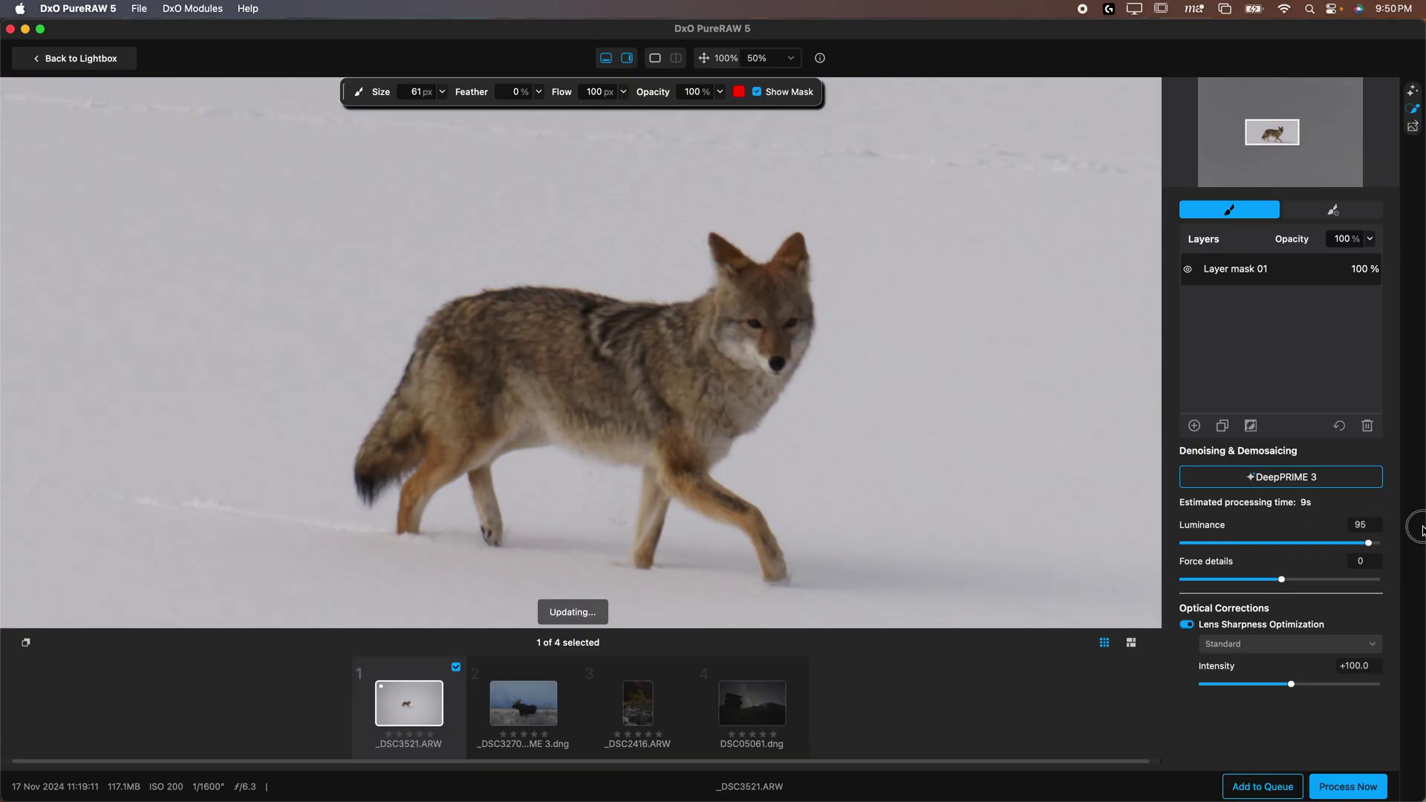
{"action": "left_click_drag", "start_coordinate": [1279, 585], "coordinate": [1346, 581]}
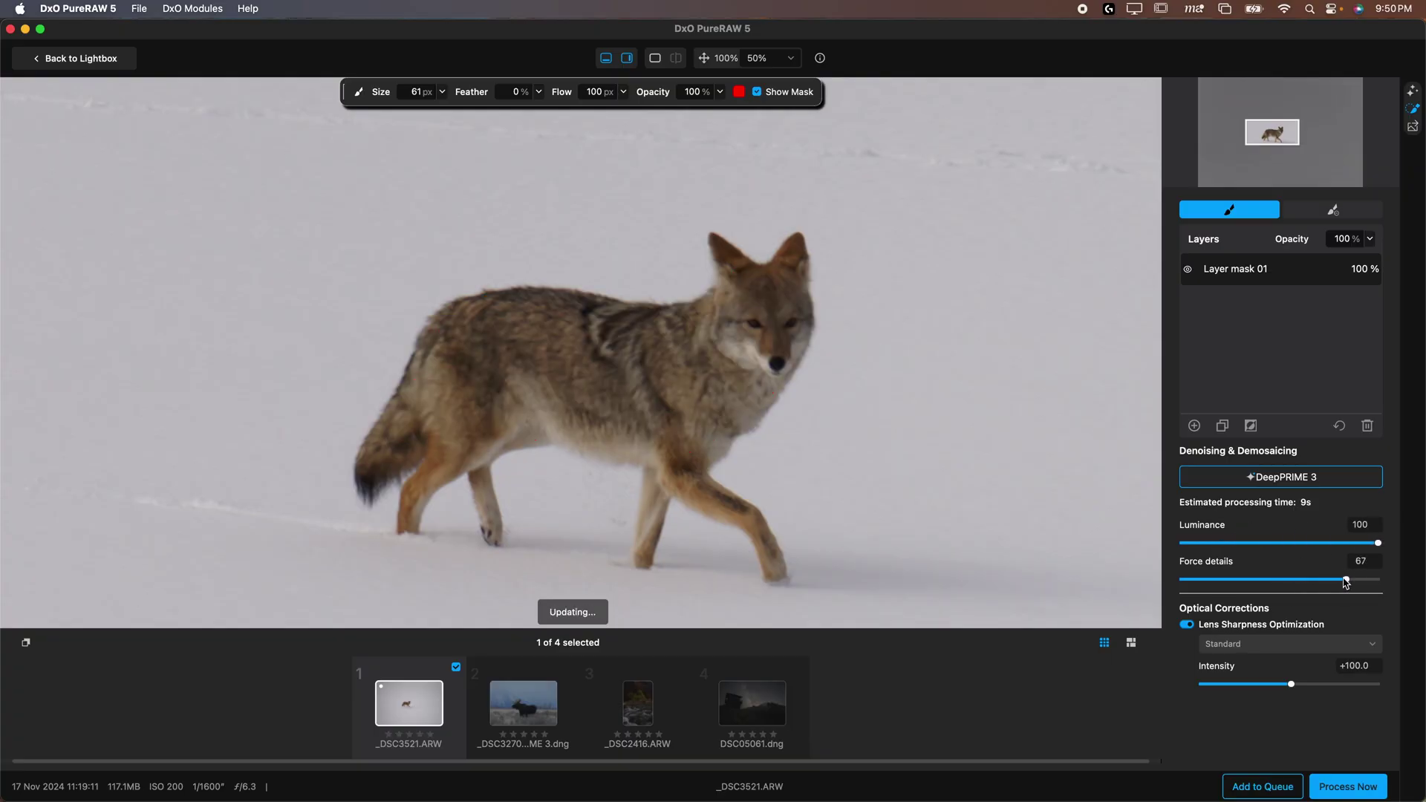
{"action": "left_click", "coordinate": [757, 92]}
- In global settings, raise the coyote's Luminance from 27 to 47 and browse the preset list
{"action": "left_click", "coordinate": [1414, 90]}
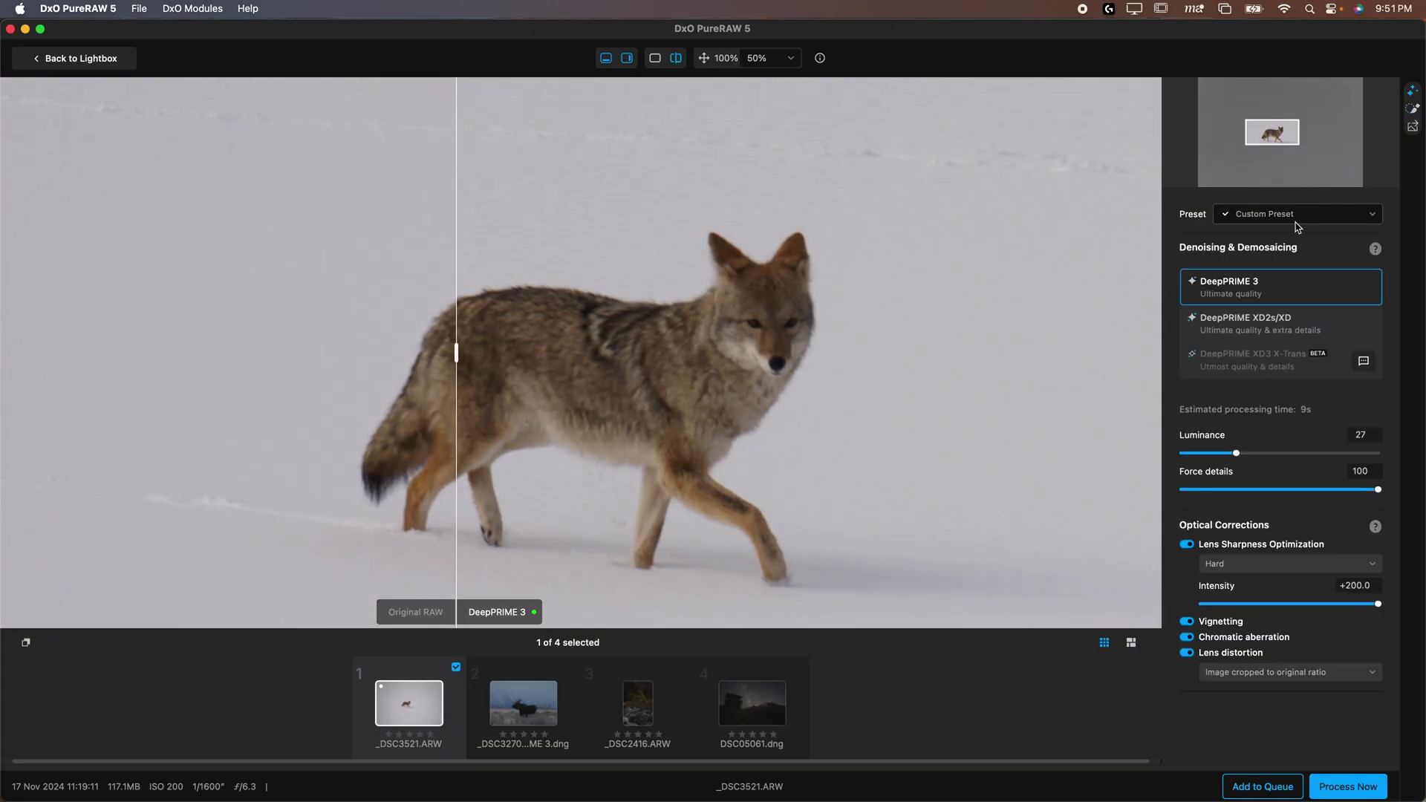
{"action": "scroll", "coordinate": [743, 386], "scroll_direction": "up", "scroll_amount": 1}
{"action": "scroll", "coordinate": [706, 364], "scroll_direction": "up", "scroll_amount": 1}
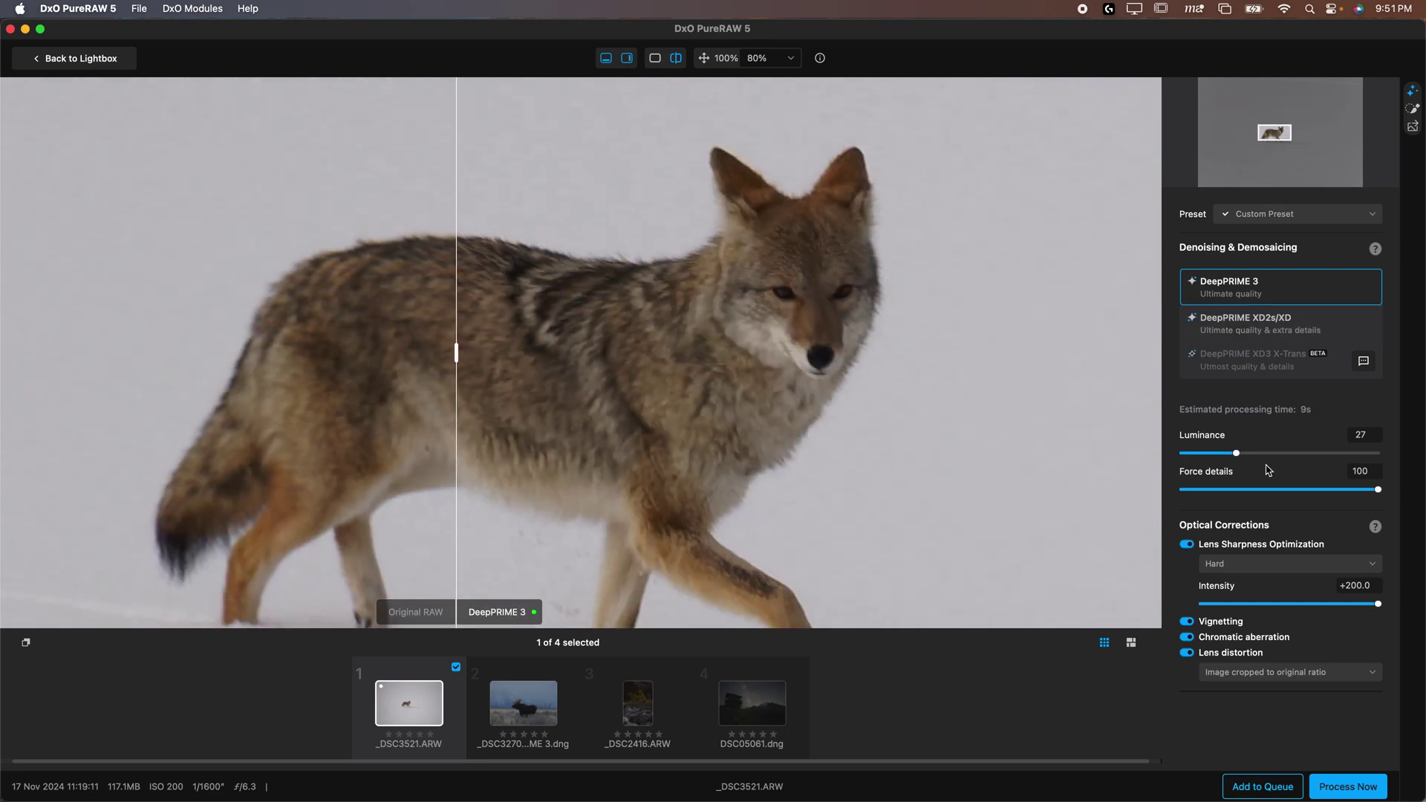
{"action": "left_click_drag", "start_coordinate": [456, 352], "coordinate": [471, 353]}
{"action": "left_click", "coordinate": [448, 390]}
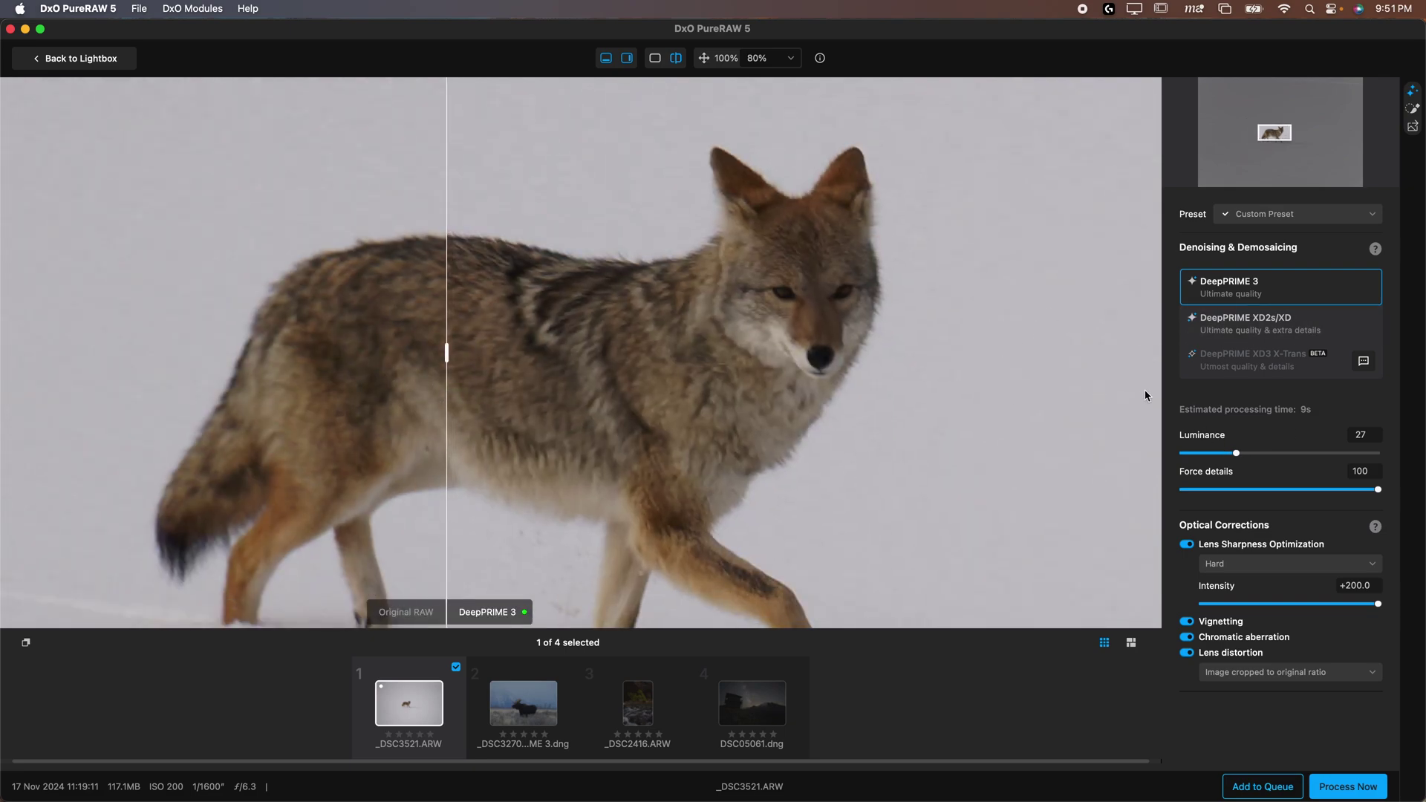
{"action": "left_click_drag", "start_coordinate": [1237, 454], "coordinate": [1276, 453]}
{"action": "left_click", "coordinate": [1294, 217]}
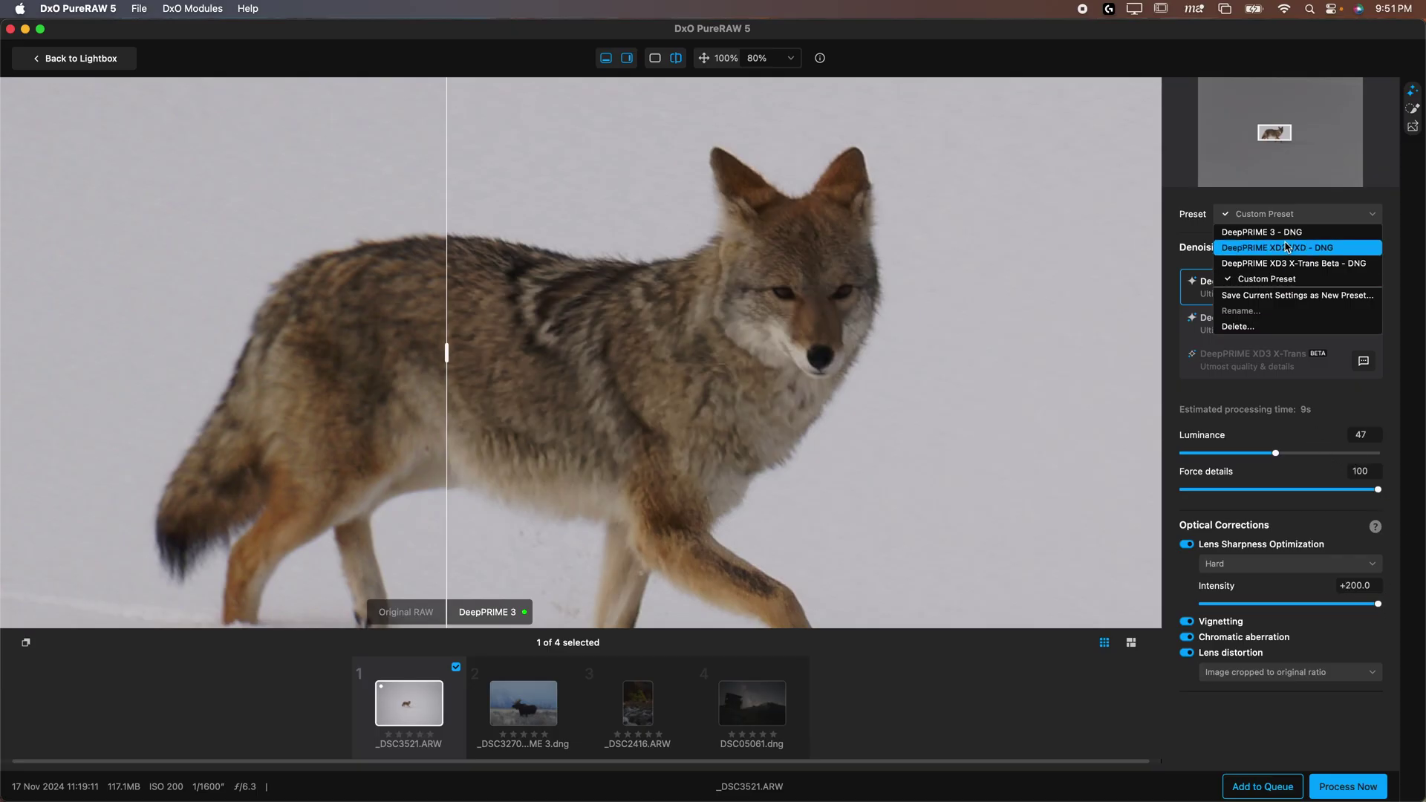
{"action": "left_click", "coordinate": [1276, 429]}
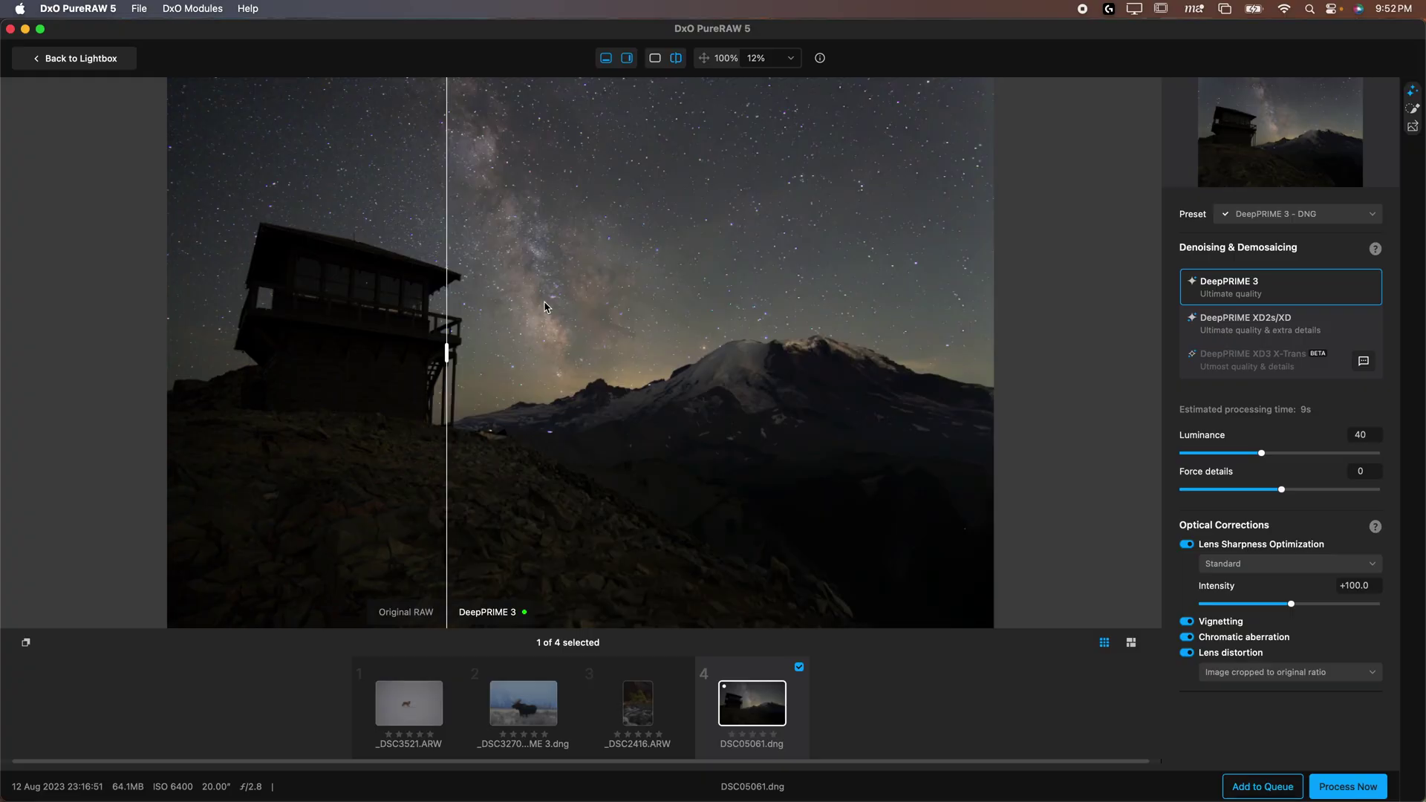
- Compare the night sky under DeepPRIME 3 and DeepPRIME XD2s/XD, keeping DeepPRIME 3
{"action": "scroll", "coordinate": [539, 301], "scroll_direction": "up", "scroll_amount": 10}
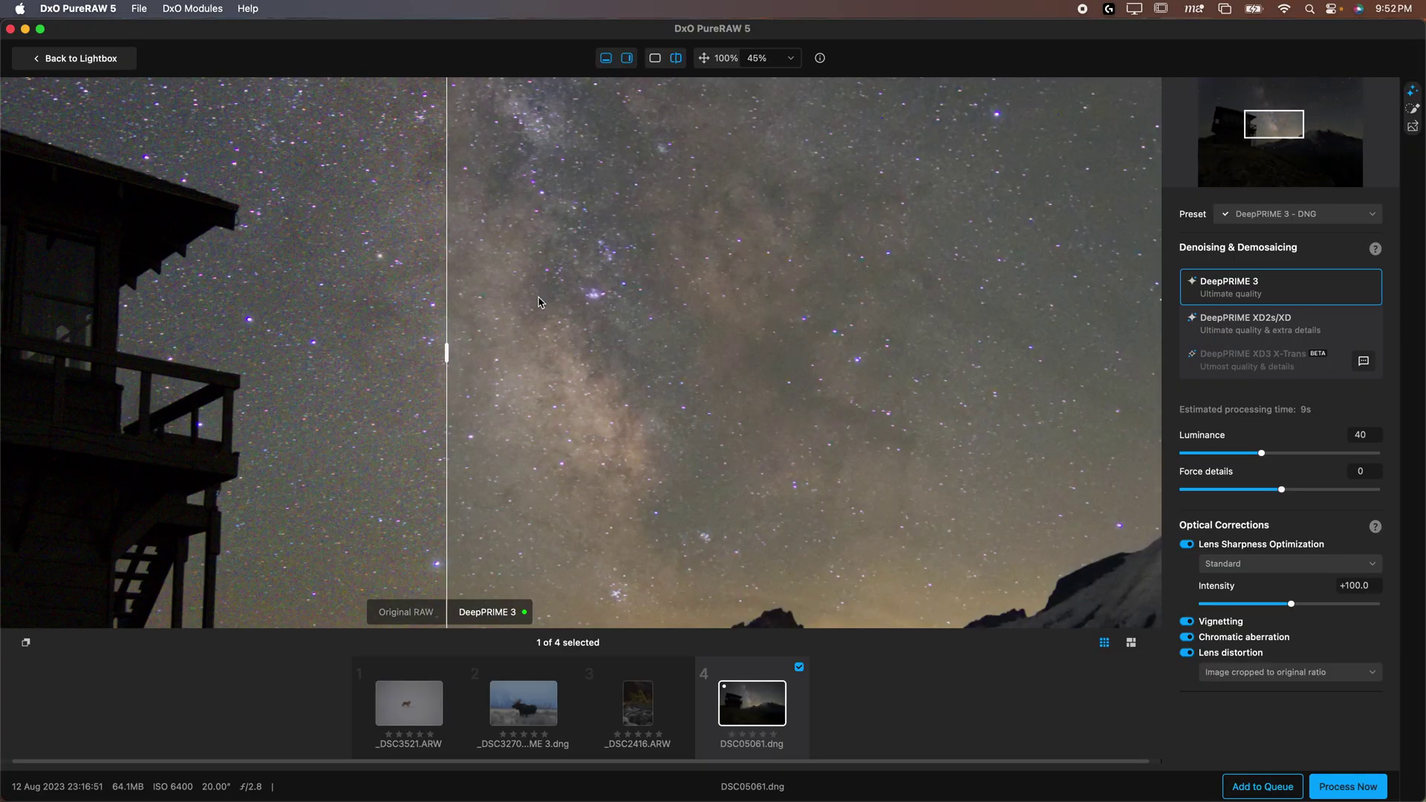
{"action": "scroll", "coordinate": [743, 386], "scroll_direction": "up", "scroll_amount": 5}
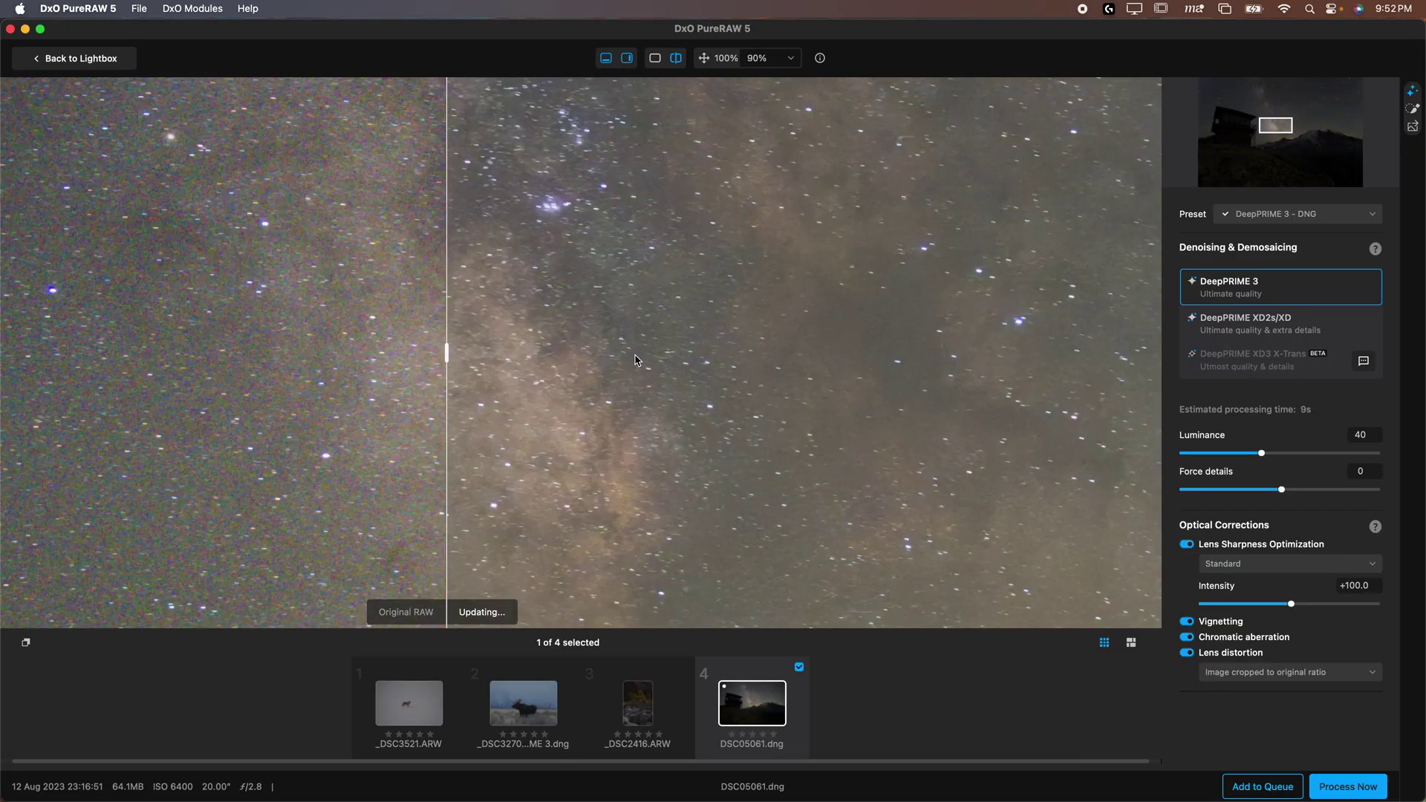
{"action": "scroll", "coordinate": [764, 381], "scroll_direction": "down", "scroll_amount": 10}
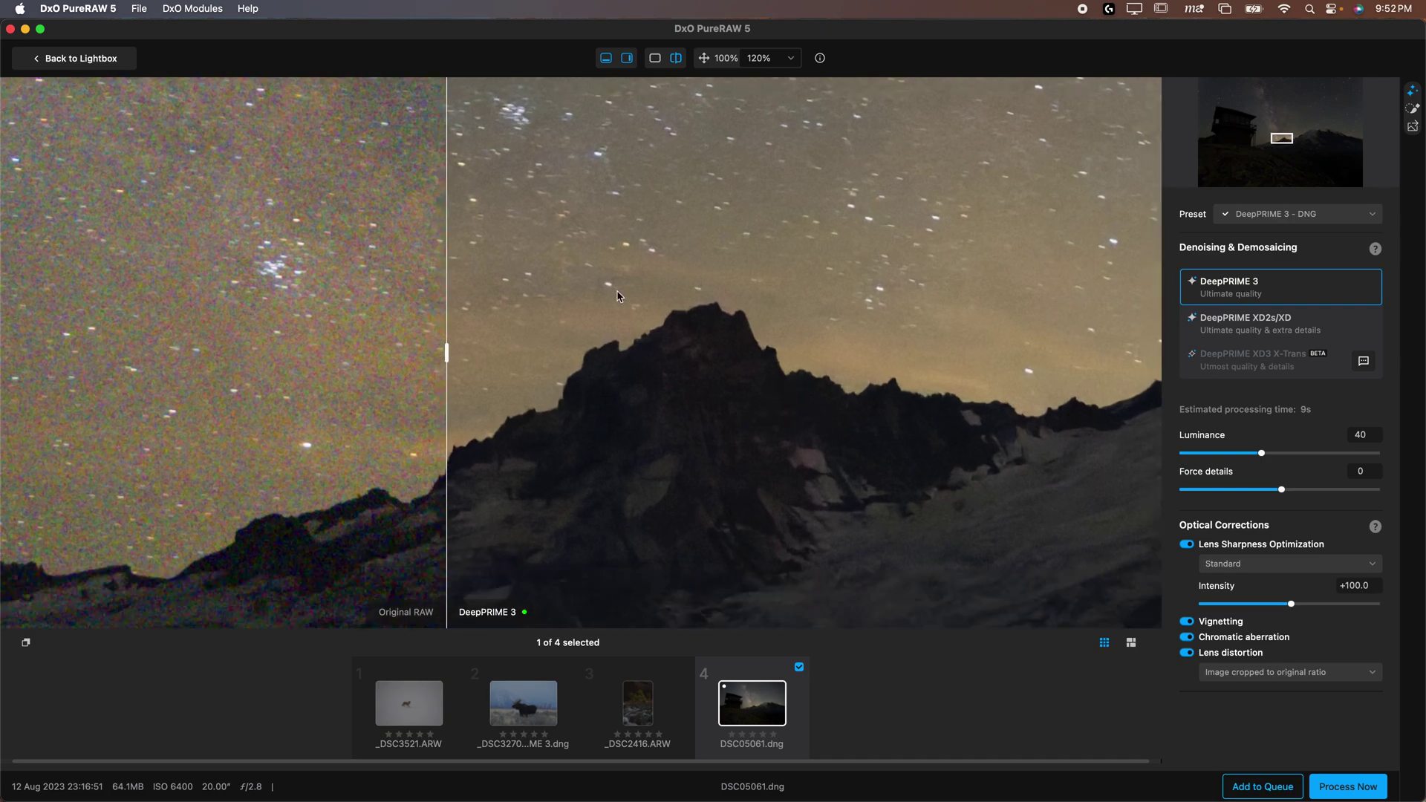
{"action": "left_click_drag", "start_coordinate": [446, 354], "coordinate": [632, 349]}
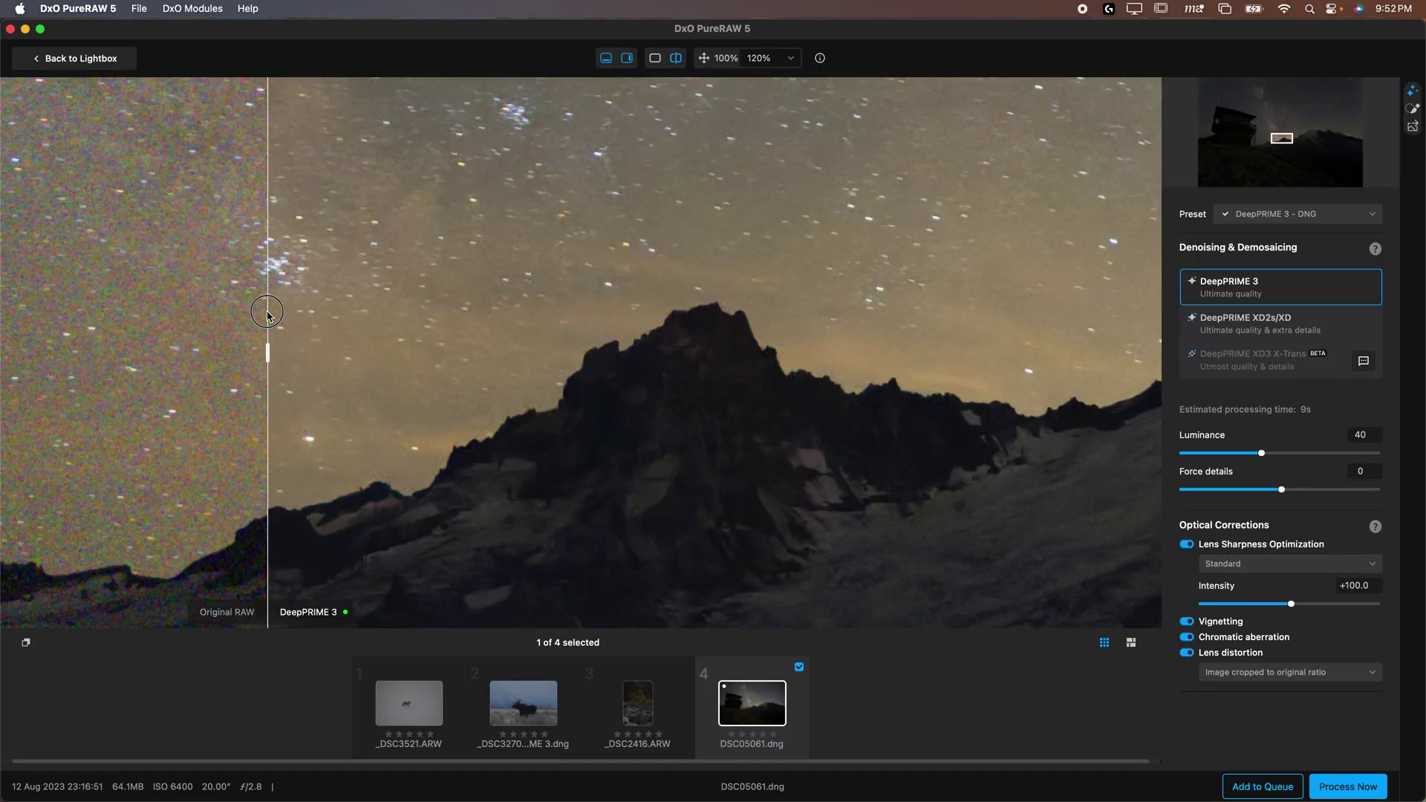
{"action": "left_click_drag", "start_coordinate": [268, 312], "coordinate": [279, 306]}
{"action": "left_click", "coordinate": [1268, 327]}
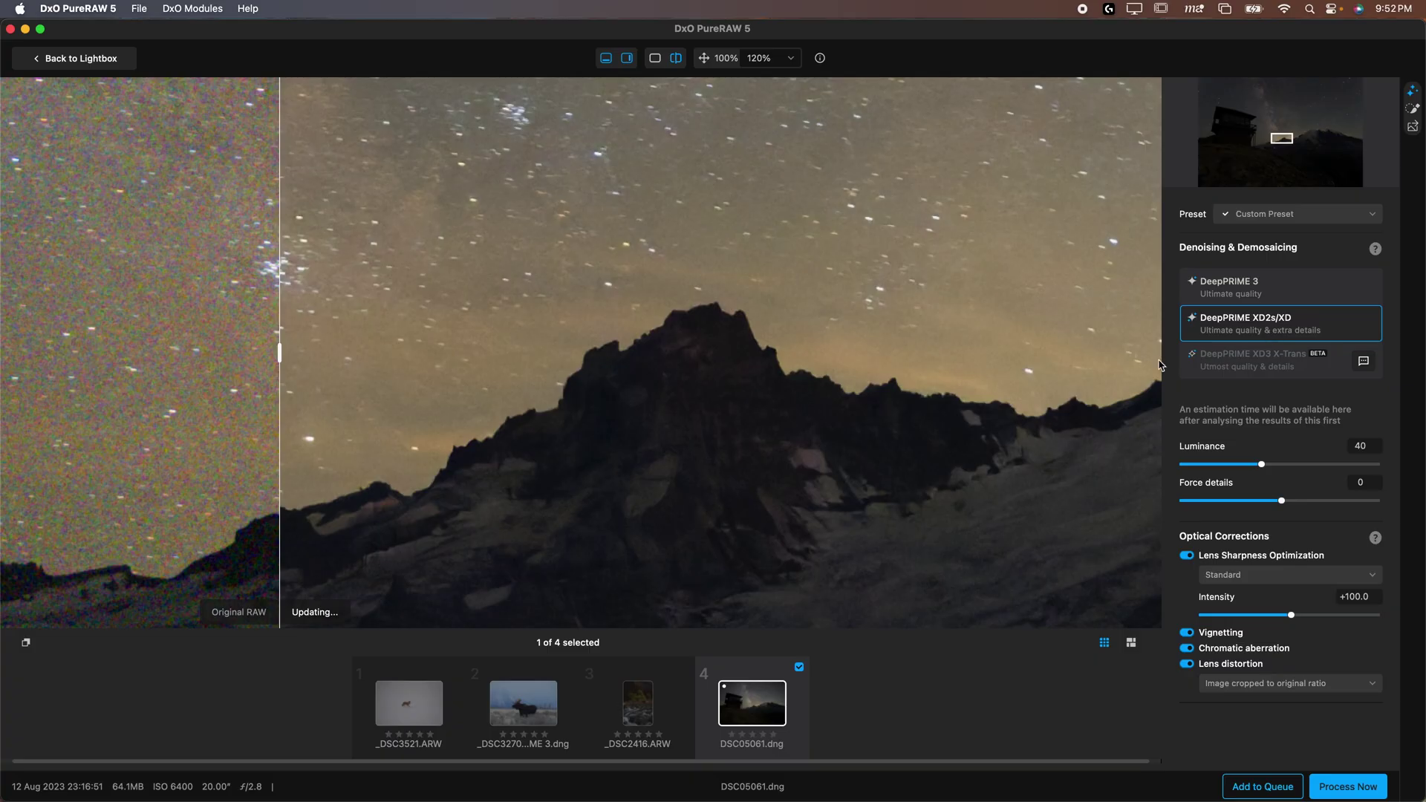
{"action": "scroll", "coordinate": [553, 229], "scroll_direction": "up", "scroll_amount": 4}
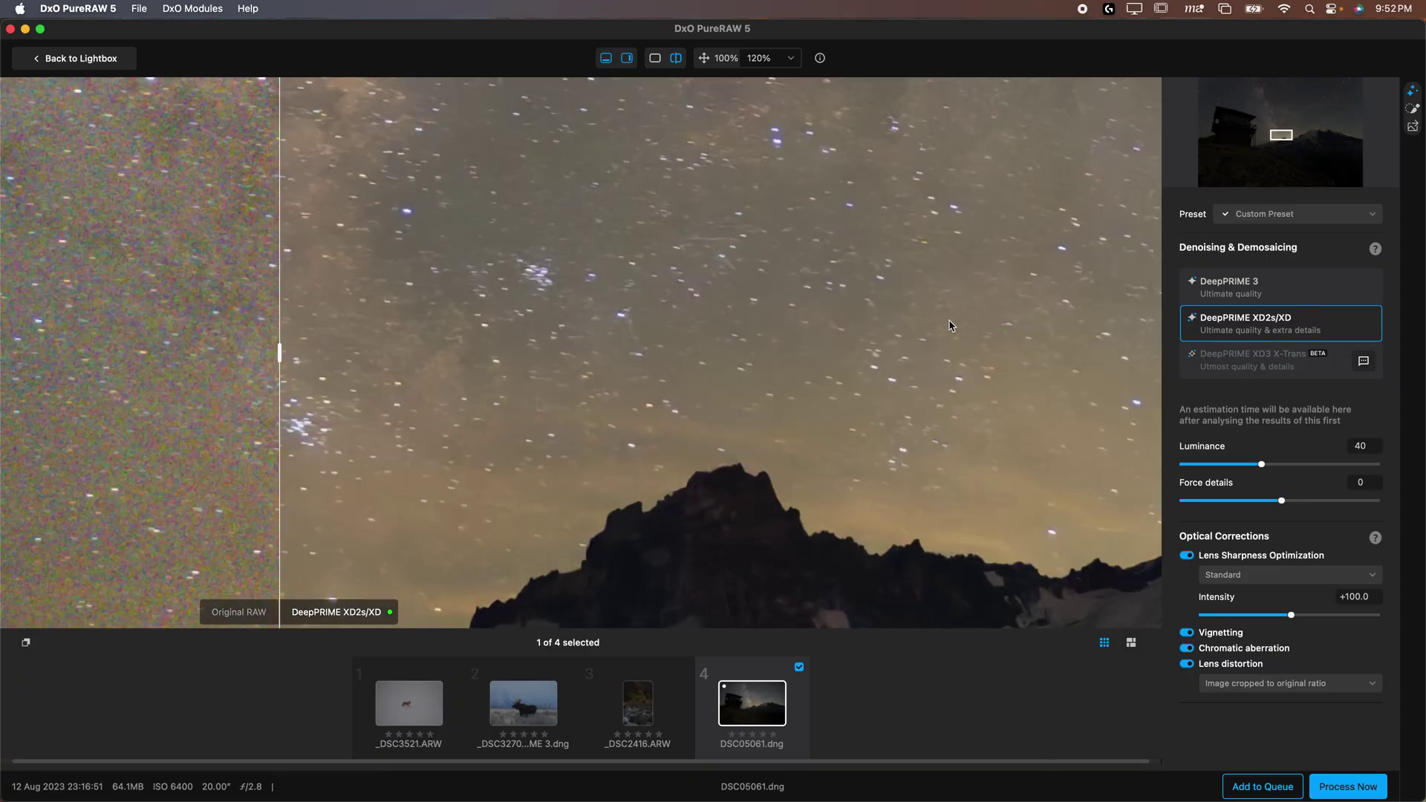
{"action": "scroll", "coordinate": [579, 231], "scroll_direction": "up", "scroll_amount": 2}
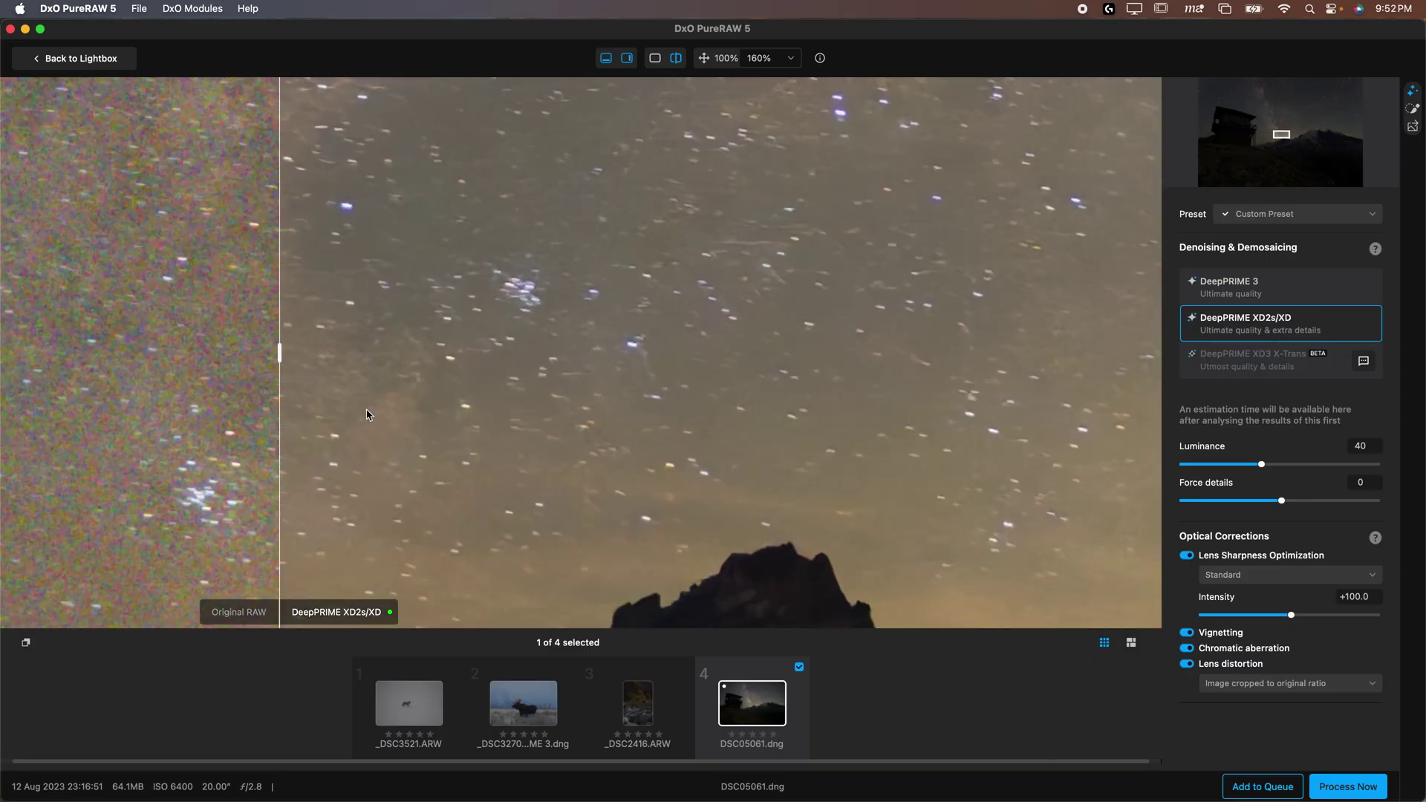
{"action": "left_click_drag", "start_coordinate": [281, 361], "coordinate": [360, 356]}
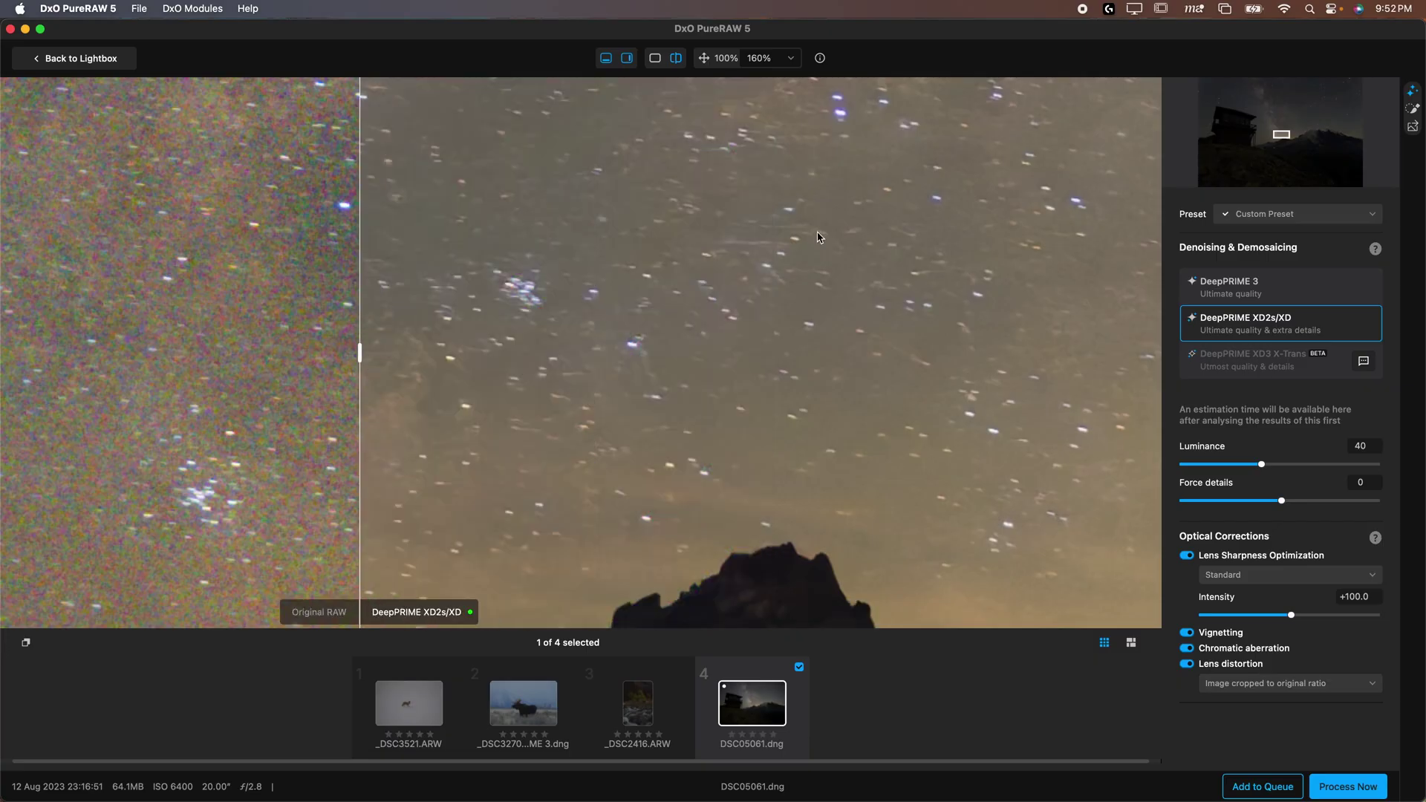
{"action": "left_click", "coordinate": [1247, 288]}
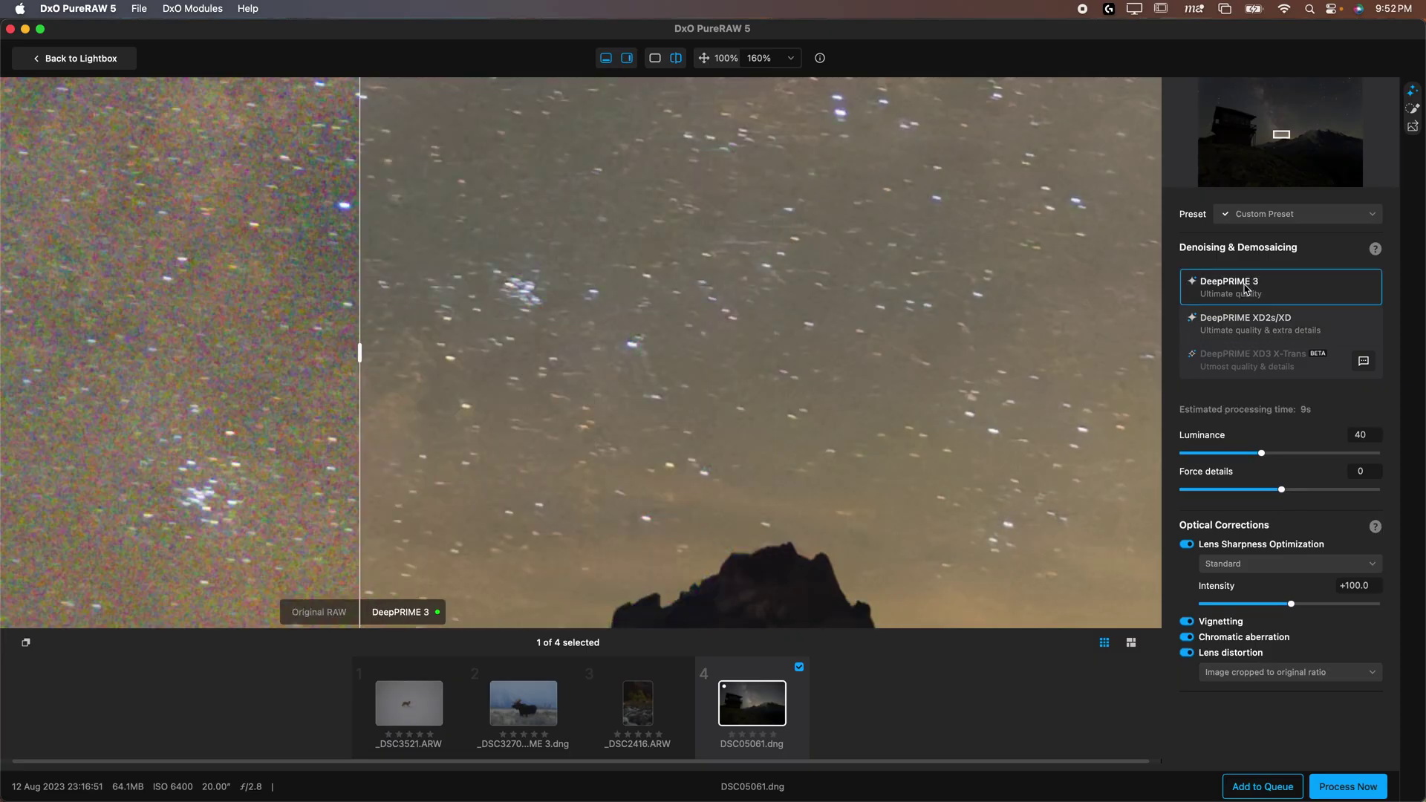
{"action": "left_click", "coordinate": [1302, 332]}
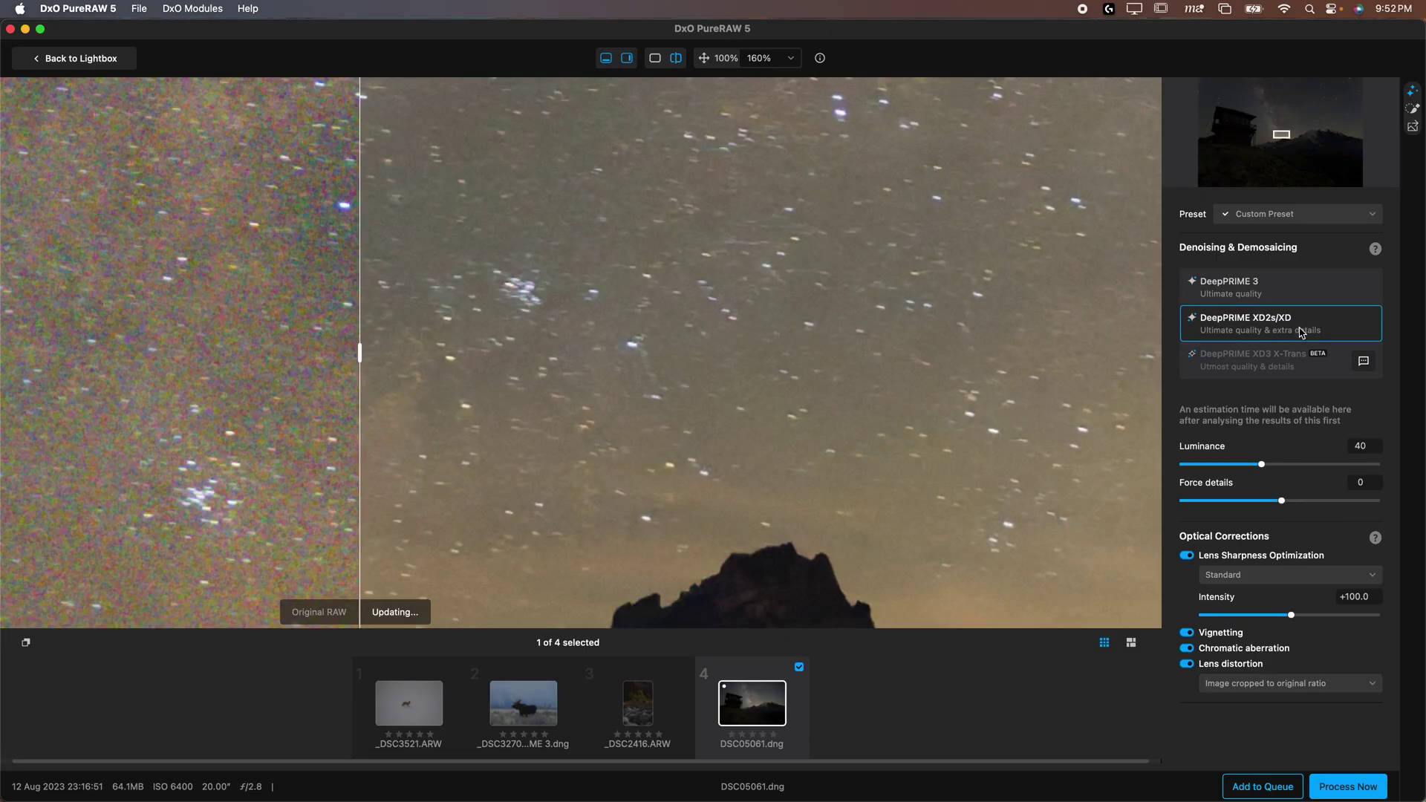
{"action": "left_click", "coordinate": [1283, 291]}
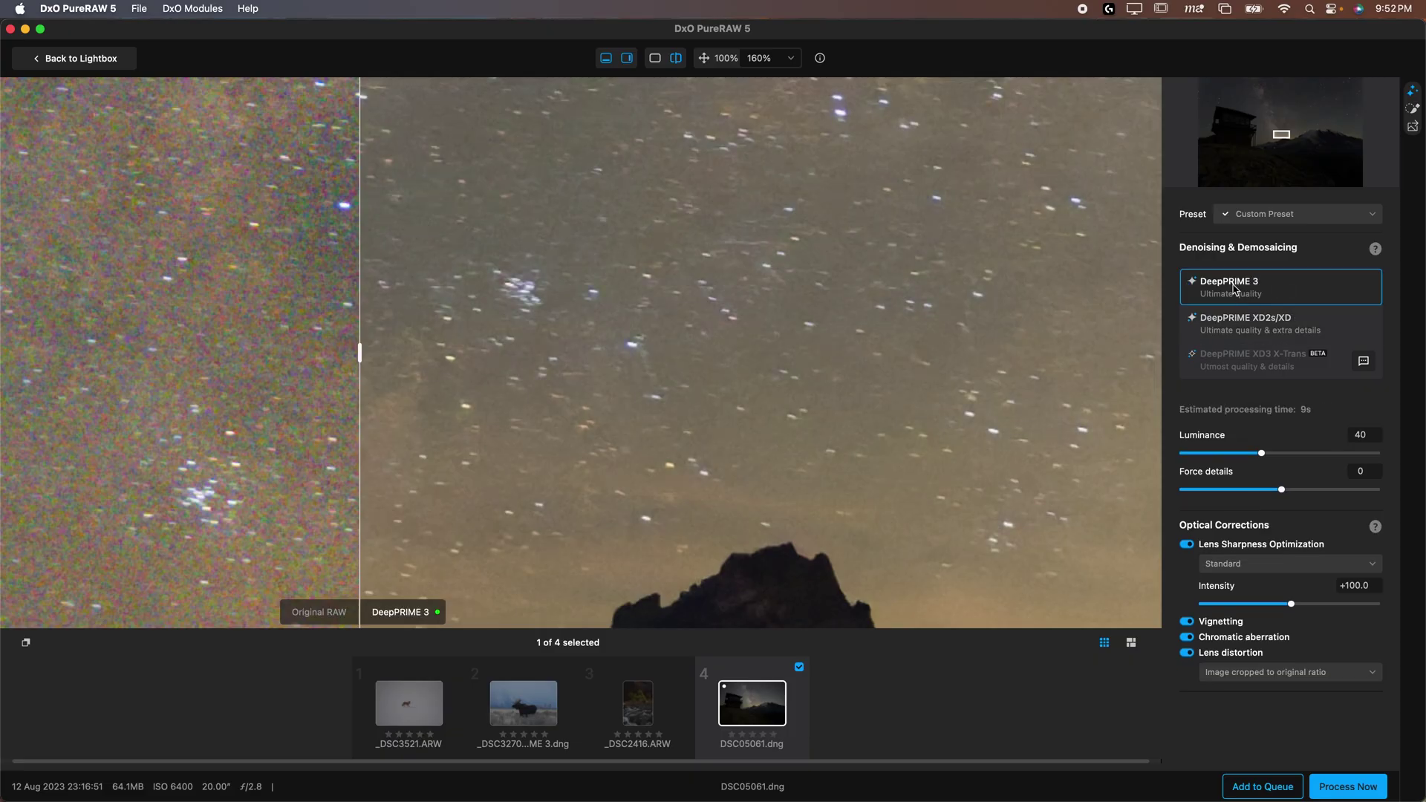
- Set the night sky's Luminance to 76 and Force details to 28
{"action": "scroll", "coordinate": [679, 294], "scroll_direction": "down", "scroll_amount": 3}
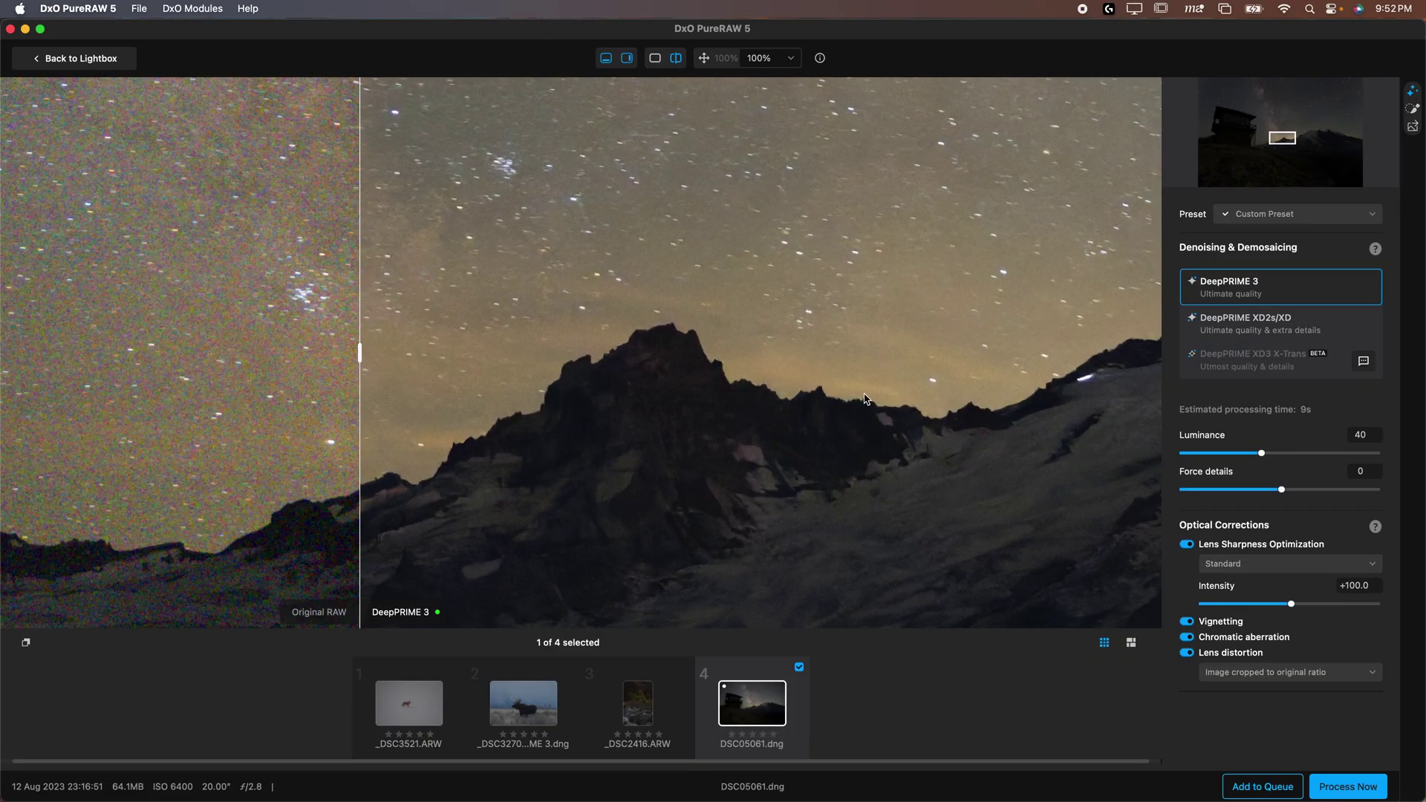
{"action": "left_click_drag", "start_coordinate": [1261, 453], "coordinate": [1331, 453]}
{"action": "left_click_drag", "start_coordinate": [1281, 490], "coordinate": [1372, 490]}
{"action": "left_click_drag", "start_coordinate": [1348, 492], "coordinate": [1308, 491]}
{"action": "scroll", "coordinate": [730, 248], "scroll_direction": "up", "scroll_amount": 3}
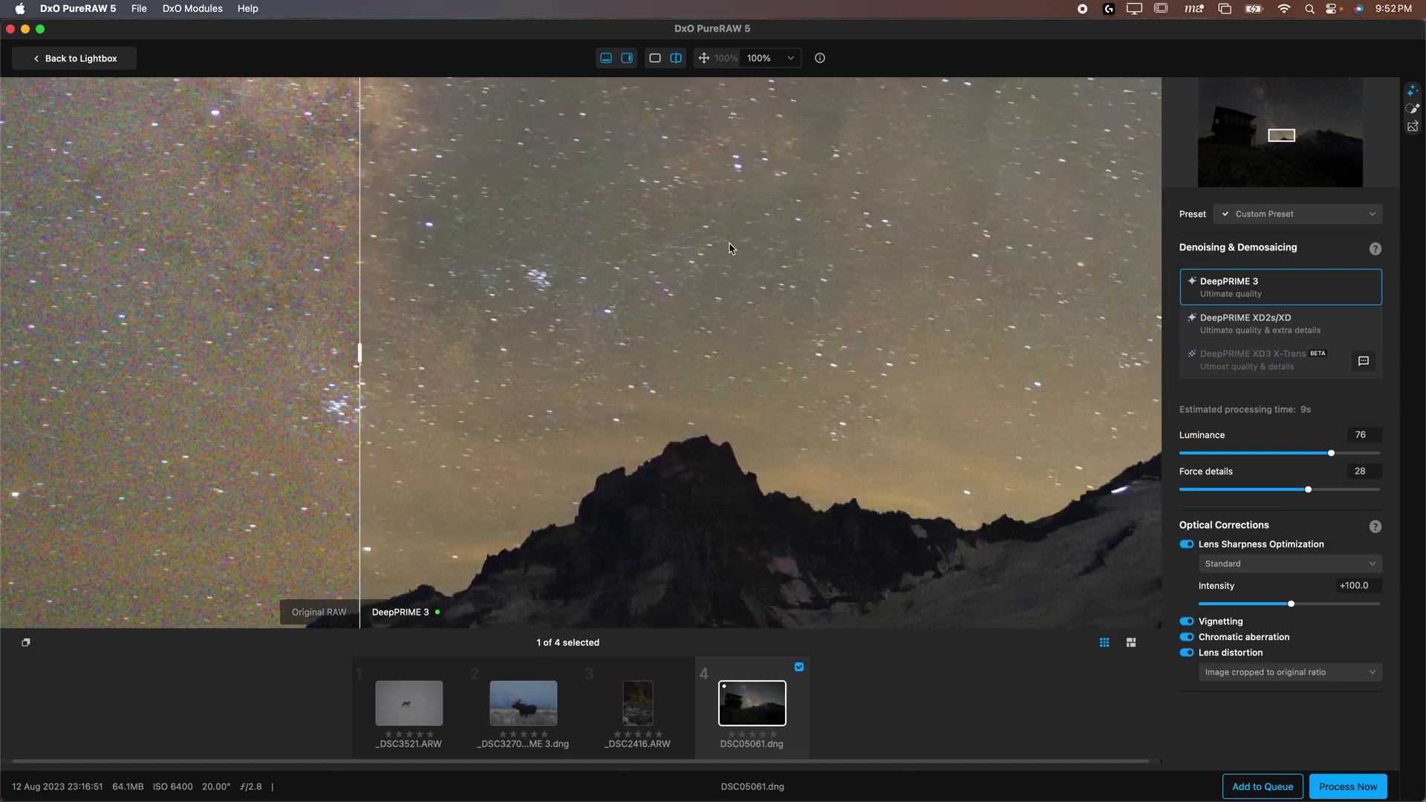
{"action": "scroll", "coordinate": [729, 248], "scroll_direction": "up", "scroll_amount": 3}
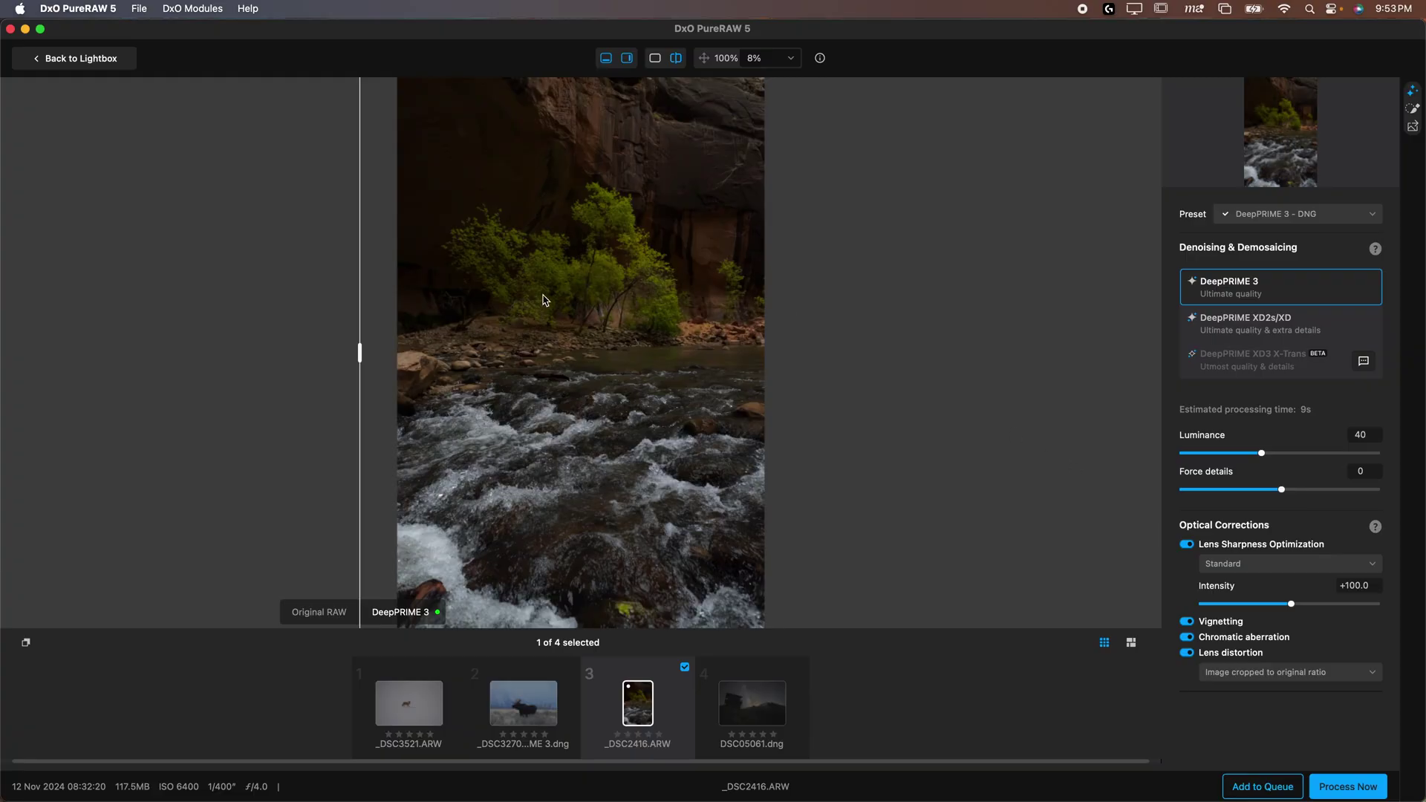
- Zoom in on the upper canyon trees and rock wall in the preview
{"action": "scroll", "coordinate": [546, 300], "scroll_direction": "up", "scroll_amount": 5}
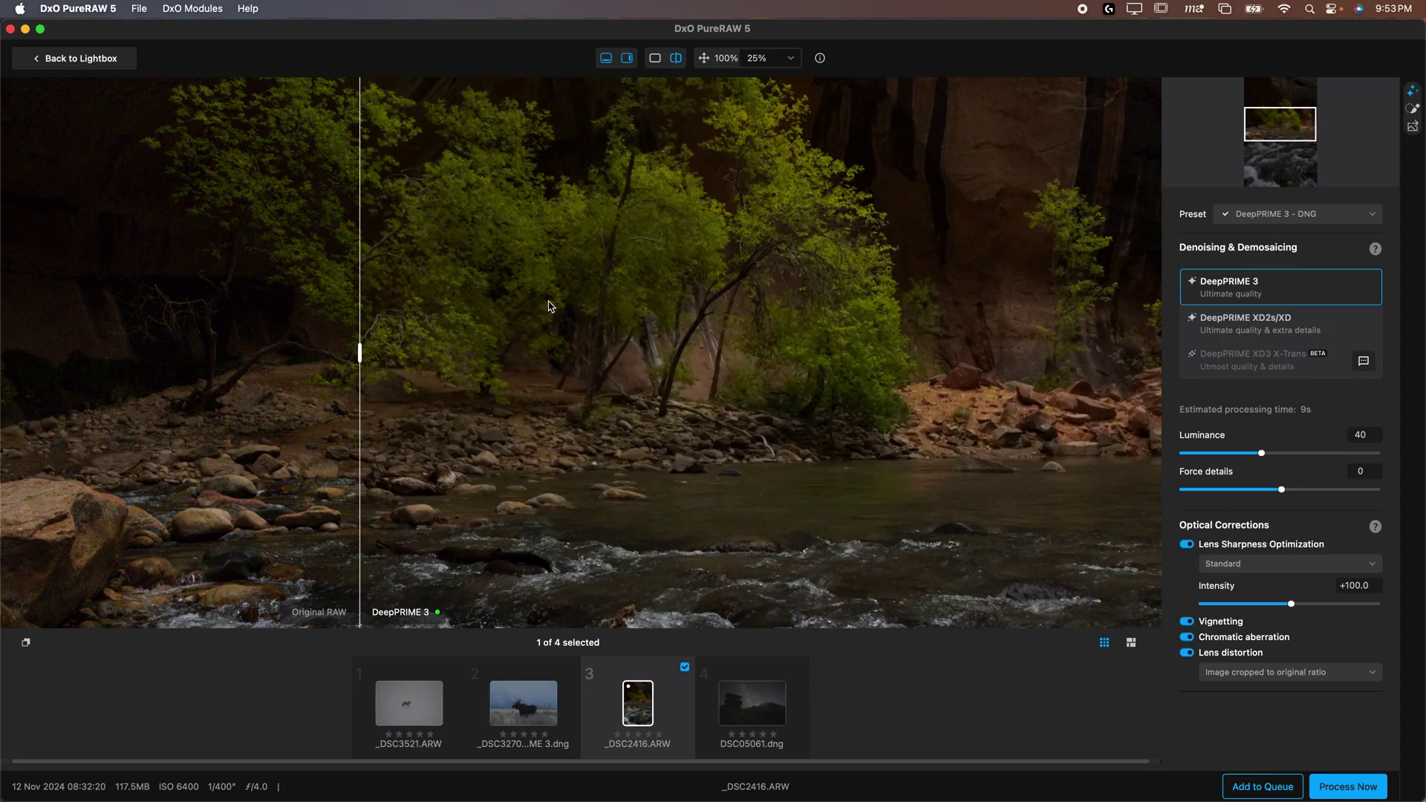
{"action": "left_click_drag", "start_coordinate": [616, 265], "coordinate": [621, 371]}
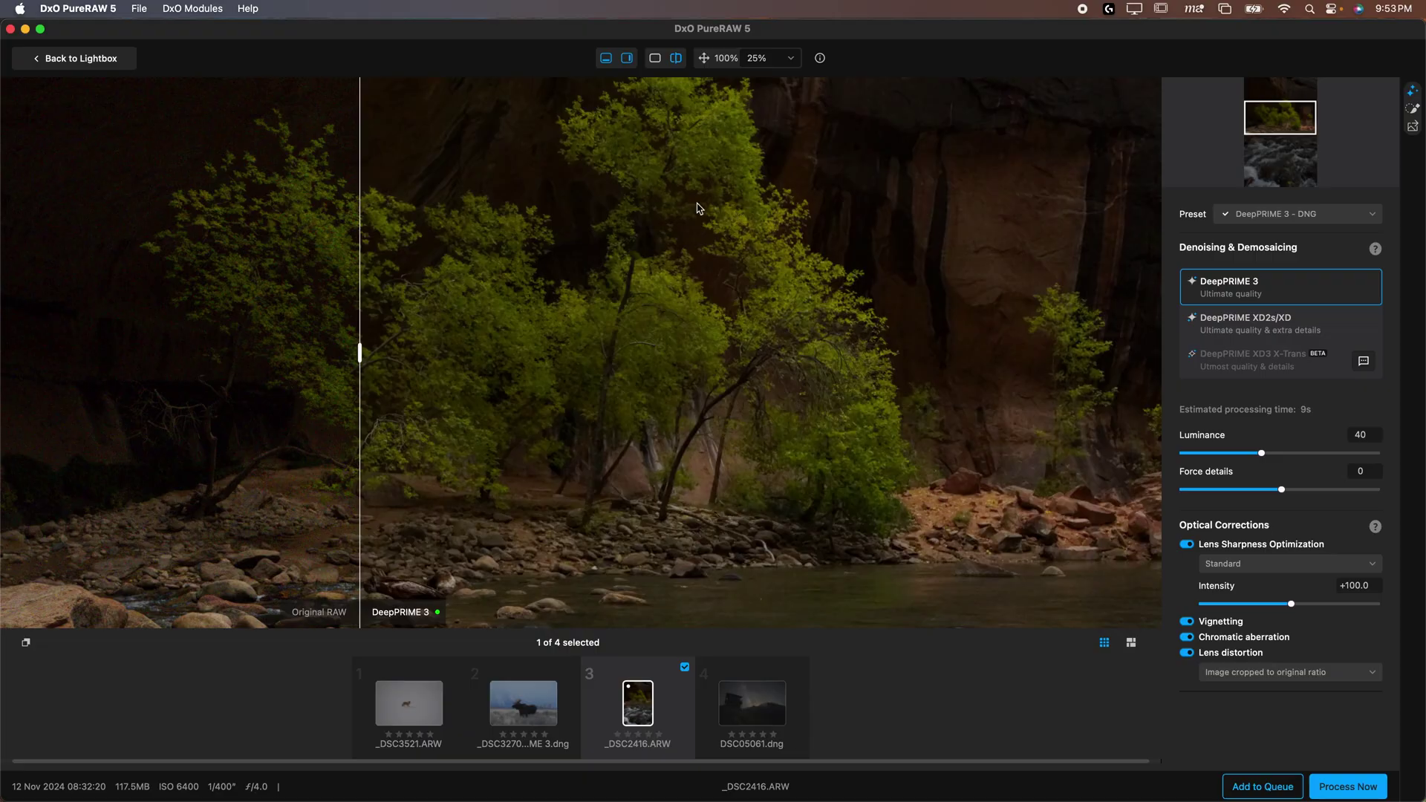
{"action": "scroll", "coordinate": [698, 208], "scroll_direction": "up", "scroll_amount": 5}
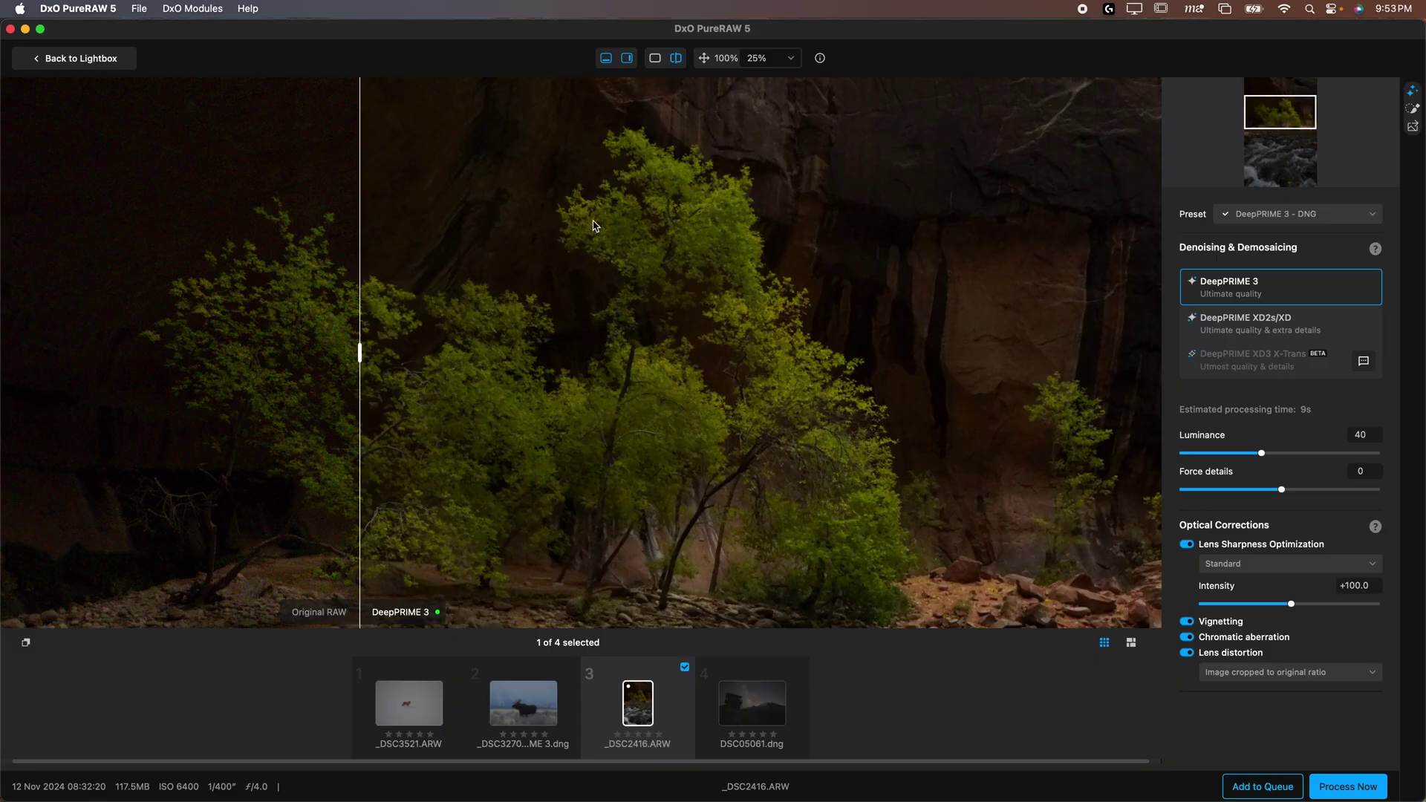
{"action": "scroll", "coordinate": [677, 236], "scroll_direction": "up", "scroll_amount": 3}
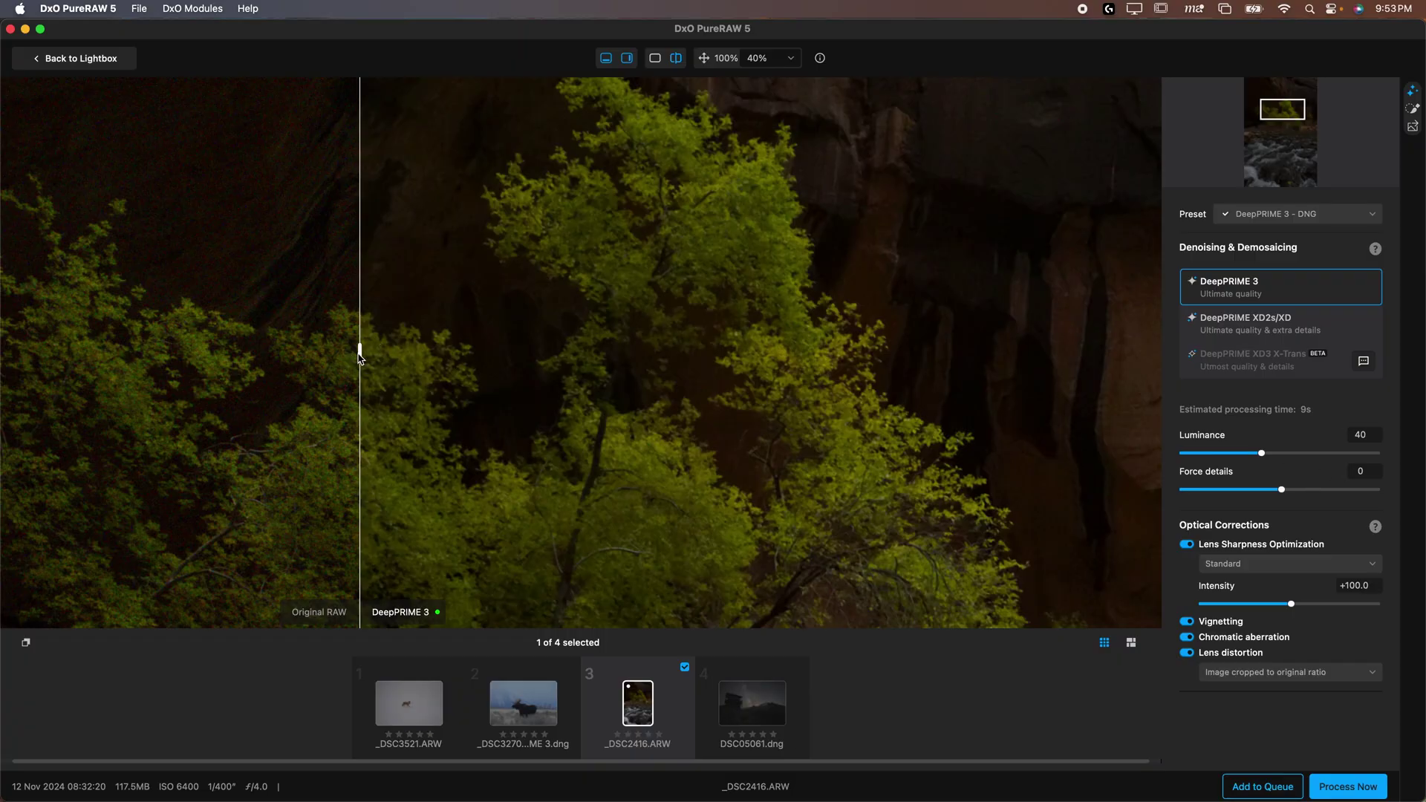
{"action": "scroll", "coordinate": [582, 229], "scroll_direction": "up", "scroll_amount": 2}
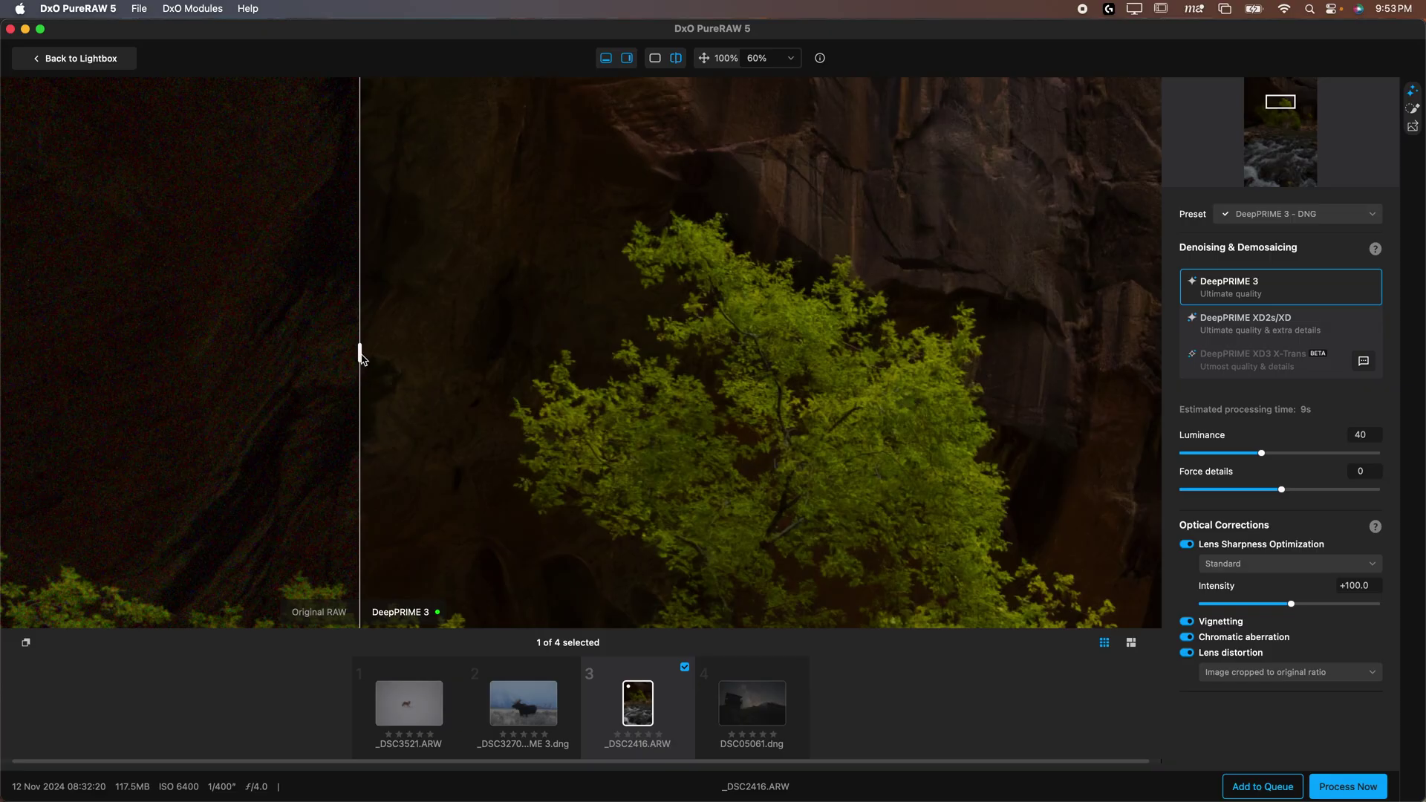
- Sweep the Original RAW / DeepPRIME 3 divider across the trees and dark canyon wall
{"action": "left_click_drag", "start_coordinate": [362, 357], "coordinate": [134, 320]}
{"action": "scroll", "coordinate": [389, 261], "scroll_direction": "up", "scroll_amount": 5}
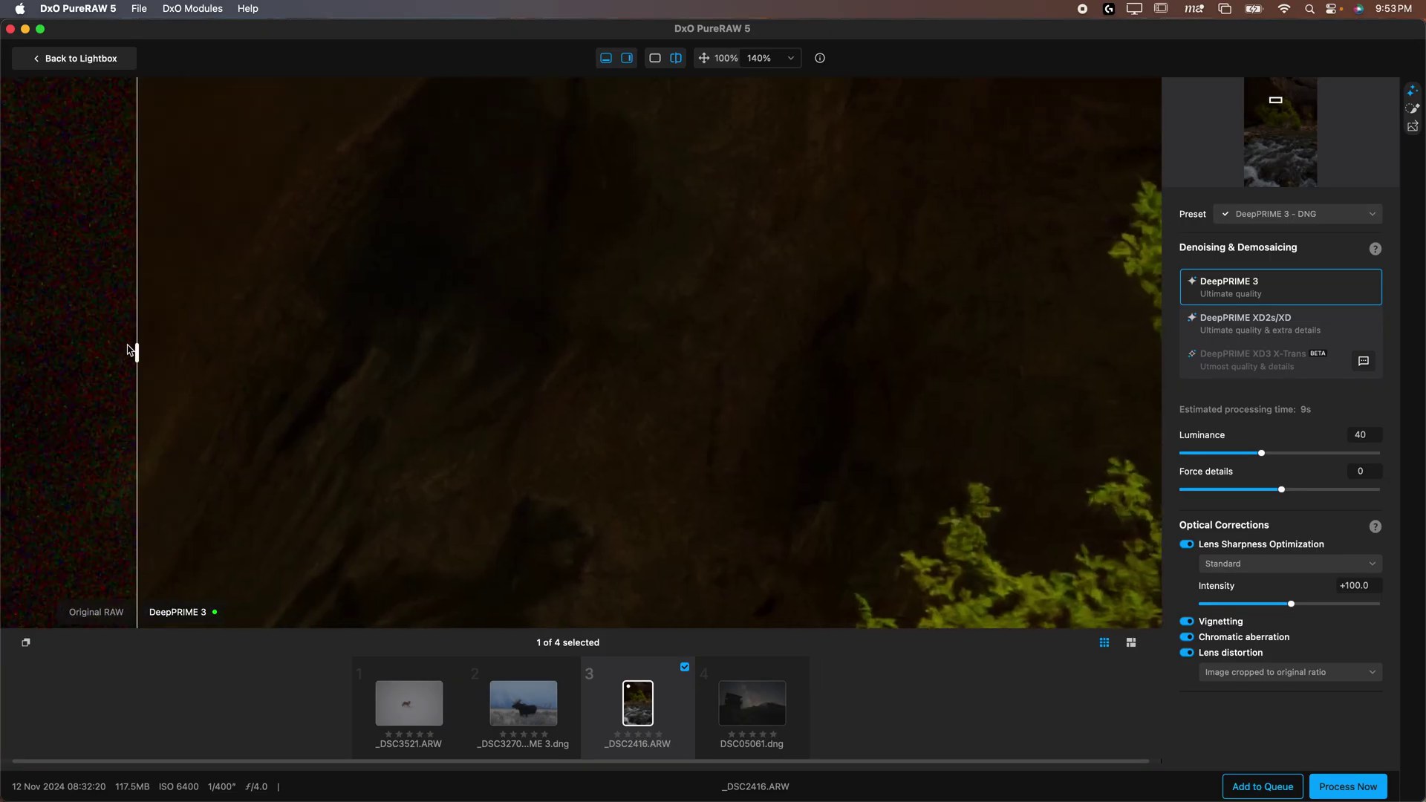
{"action": "left_click_drag", "start_coordinate": [144, 344], "coordinate": [609, 345]}
- Pan across the foliage, comparing original and DeepPRIME 3 foliage detail with the divider
{"action": "scroll", "coordinate": [749, 420], "scroll_direction": "down", "scroll_amount": 5}
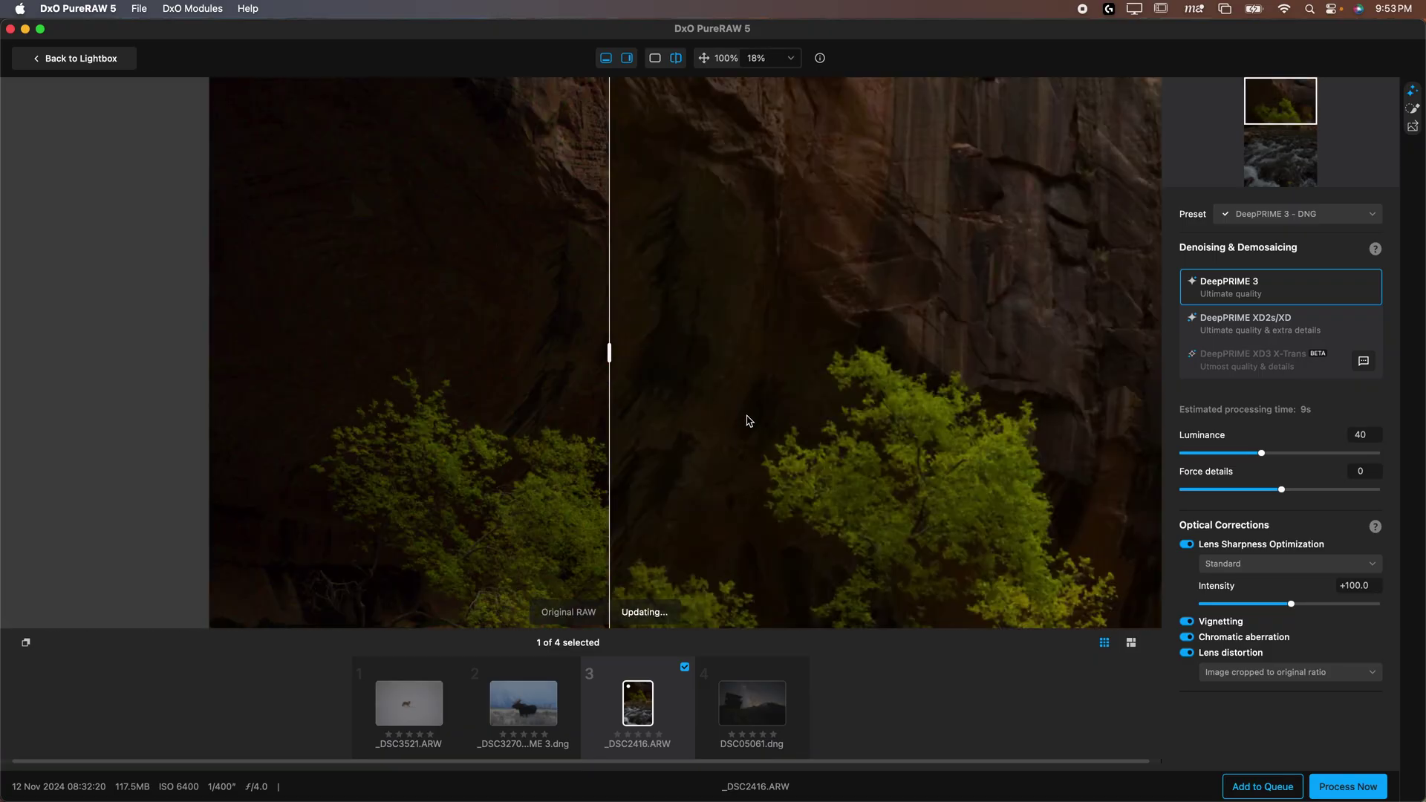
{"action": "scroll", "coordinate": [749, 421], "scroll_direction": "down", "scroll_amount": 2}
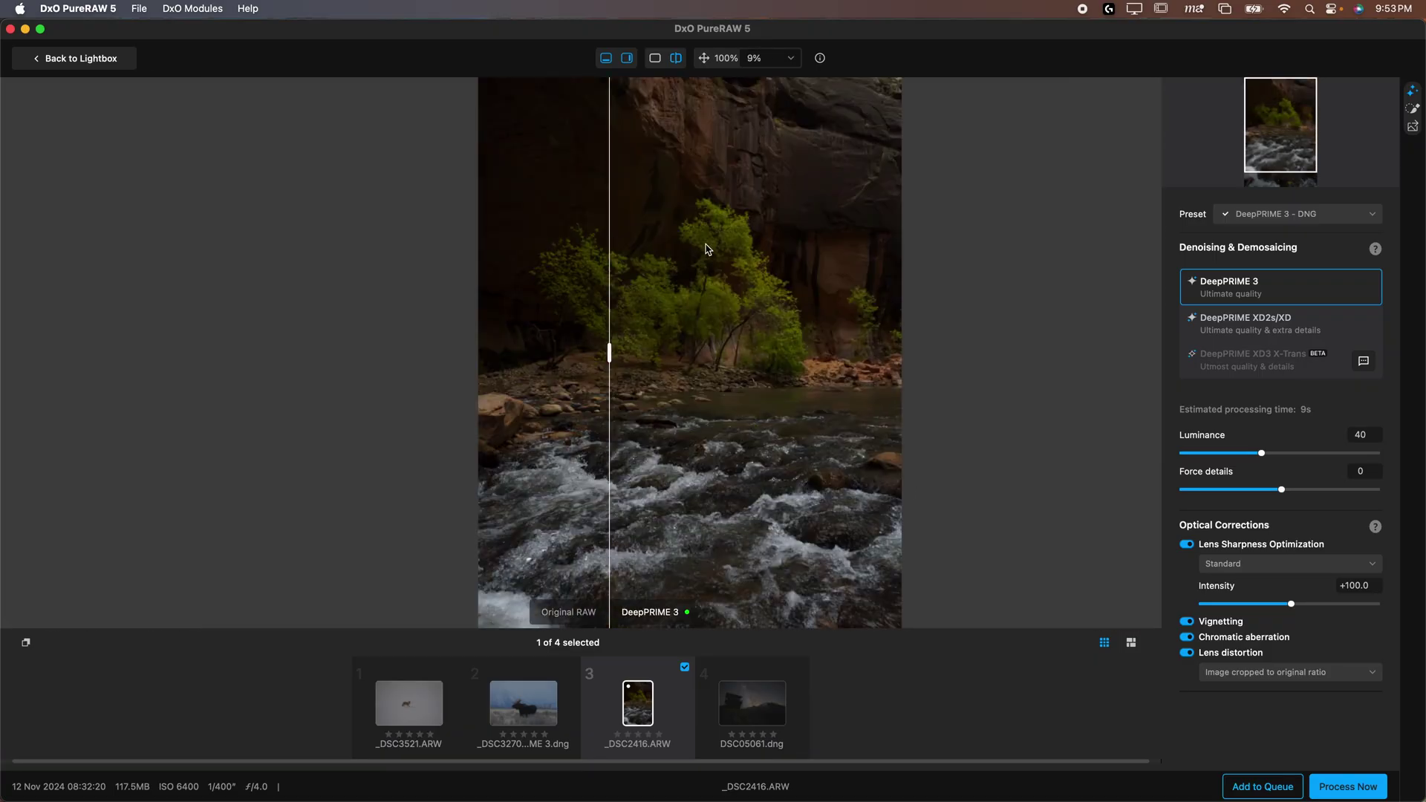
{"action": "scroll", "coordinate": [706, 249], "scroll_direction": "up", "scroll_amount": 6}
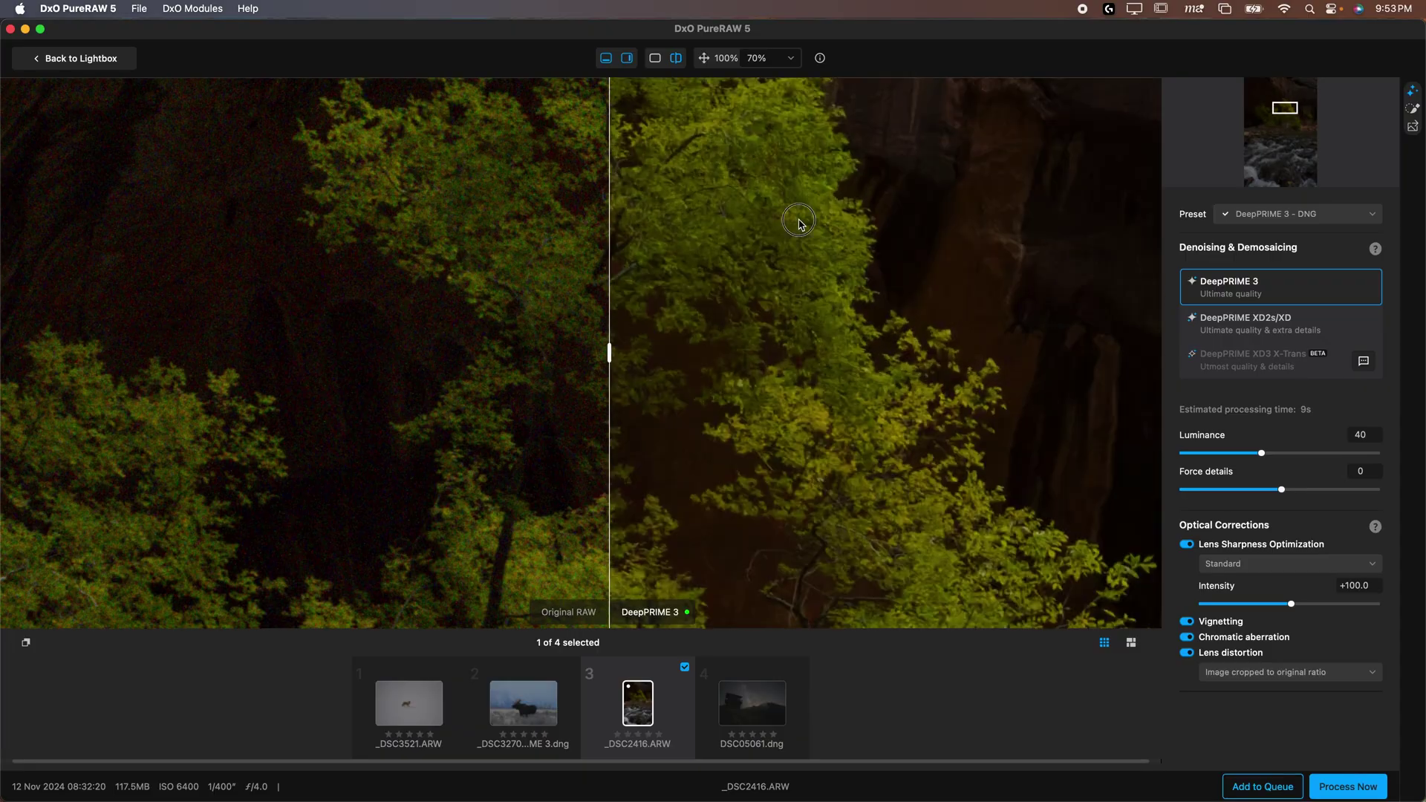
{"action": "scroll", "coordinate": [671, 350], "scroll_direction": "up", "scroll_amount": 2}
{"action": "left_click_drag", "start_coordinate": [608, 356], "coordinate": [292, 394]}
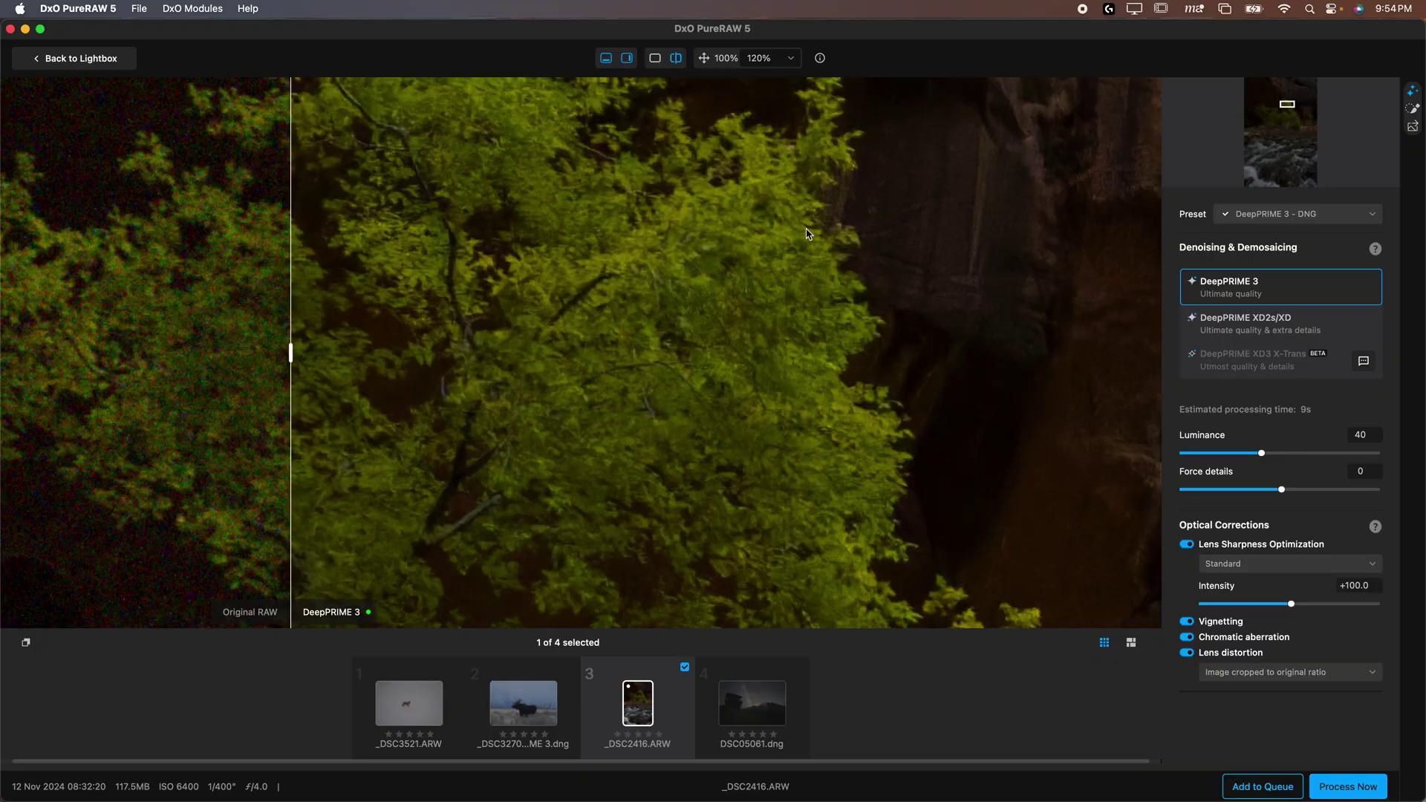
{"action": "left_click_drag", "start_coordinate": [677, 221], "coordinate": [379, 407]}
{"action": "left_click_drag", "start_coordinate": [295, 358], "coordinate": [339, 341]}
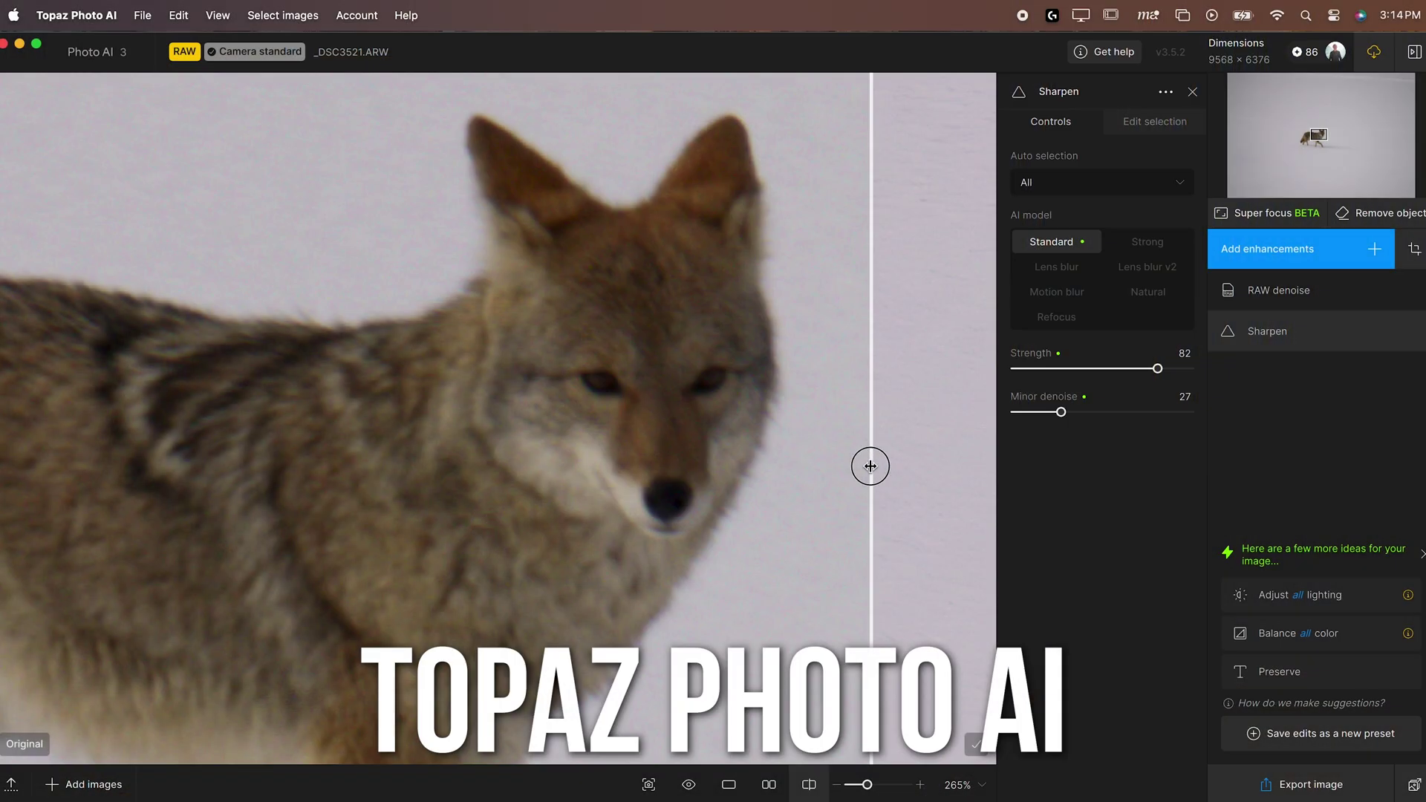
- Slide Topaz Photo AI's comparison across the coyote _DSC3521.ARW to view the original
{"action": "left_click_drag", "start_coordinate": [869, 466], "coordinate": [90, 470]}
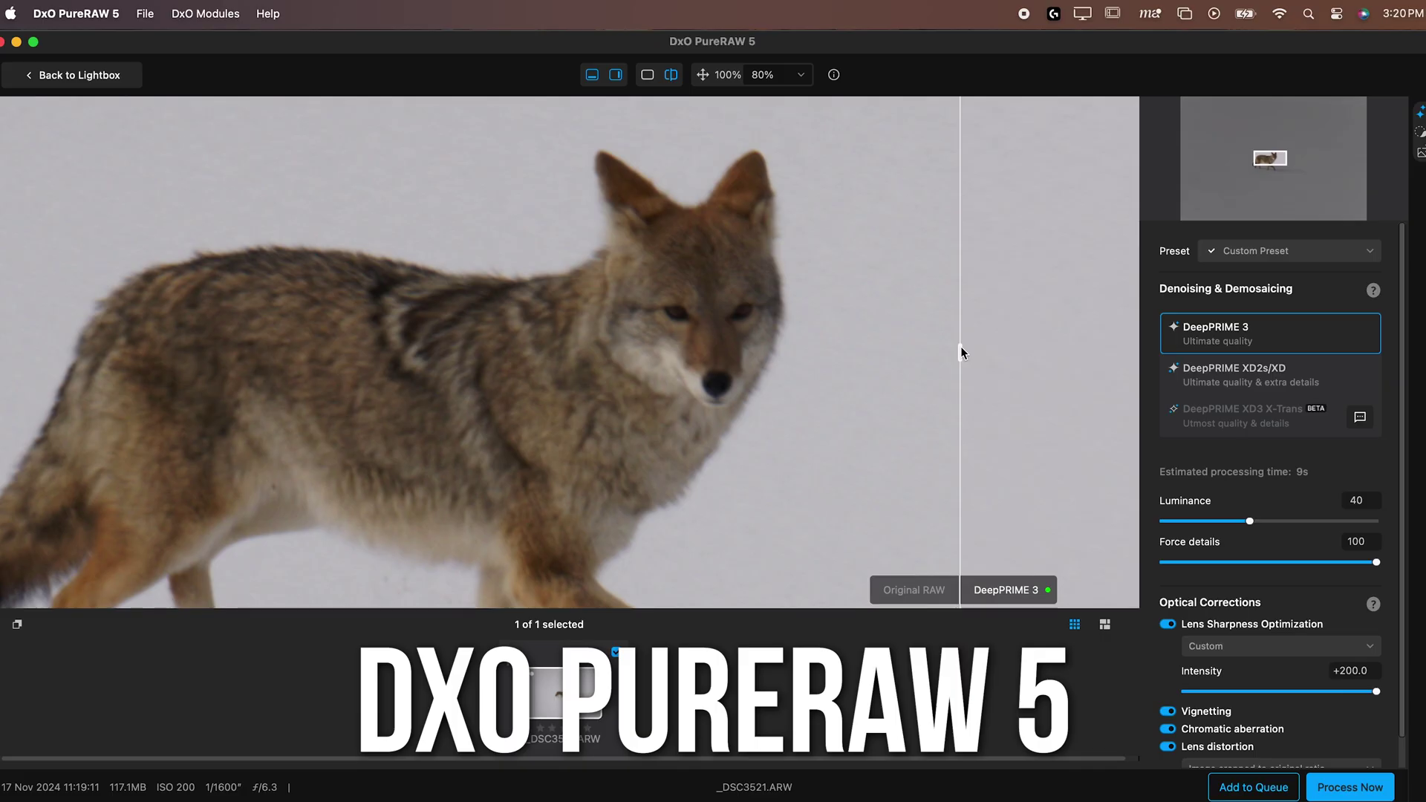
- Shift the Original RAW / DeepPRIME 3 divider left on the coyote _DSC3521.ARW
{"action": "left_click_drag", "start_coordinate": [962, 350], "coordinate": [826, 354]}
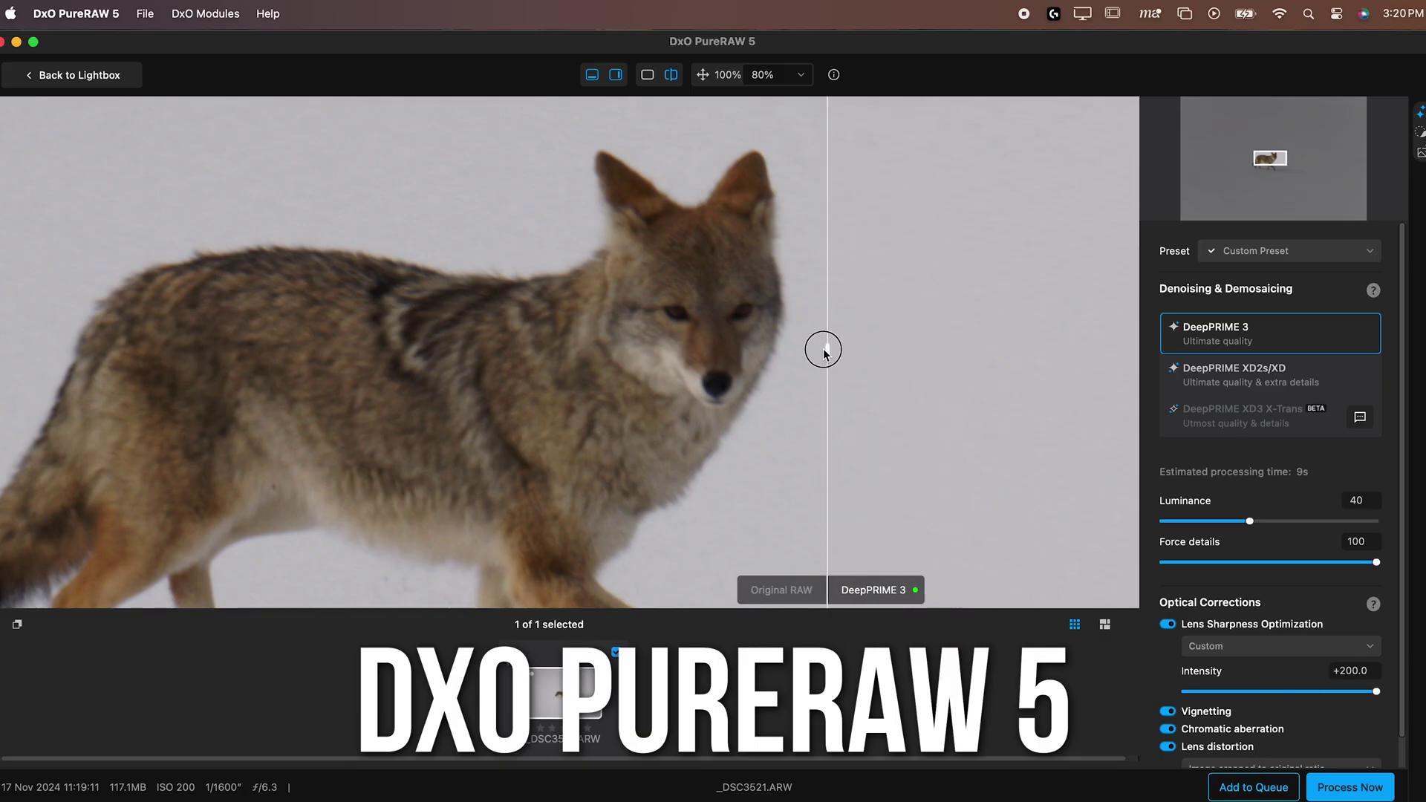